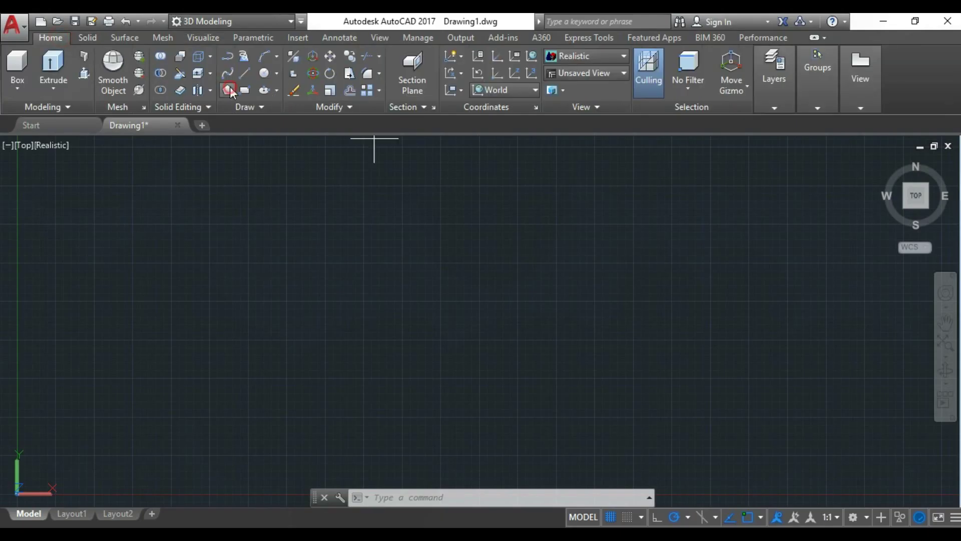
- Draw a 10-sided polygon inscribed in a circle of radius 1
left_click(228, 90)
type("10")
key("Return")
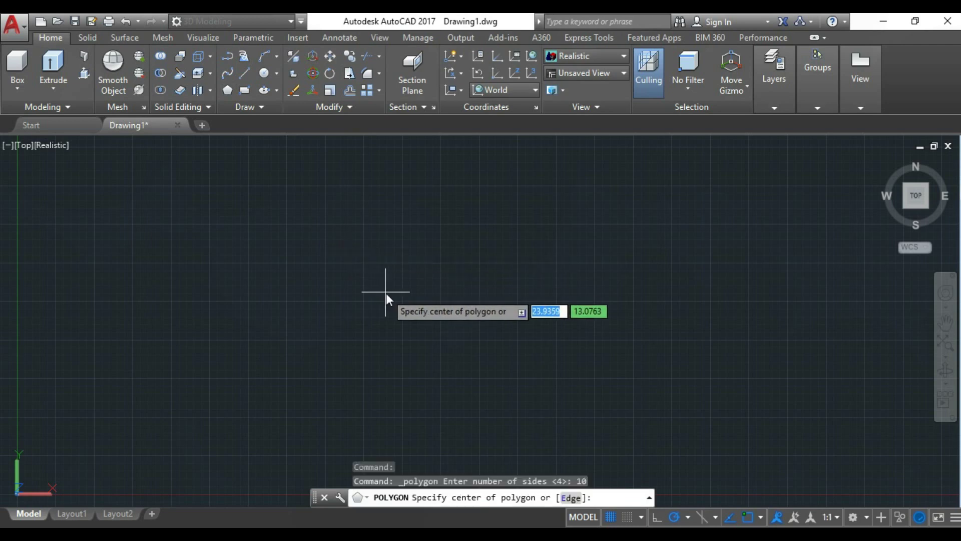
left_click(386, 293)
key("Return")
type("1")
key("Return")
- Switch the viewport to the Front view, then back to the Top view
scroll(197, 236, "up", 3)
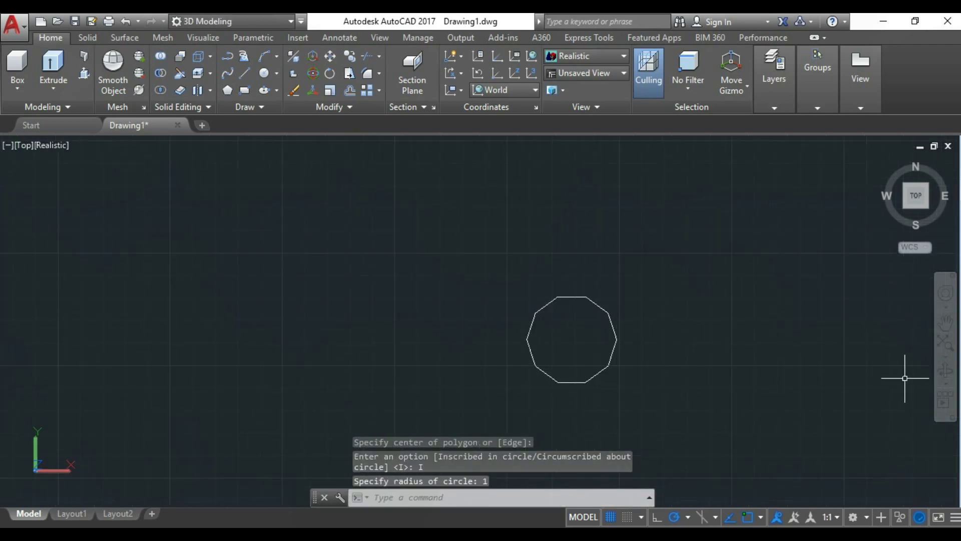
left_click(26, 146)
left_click(60, 244)
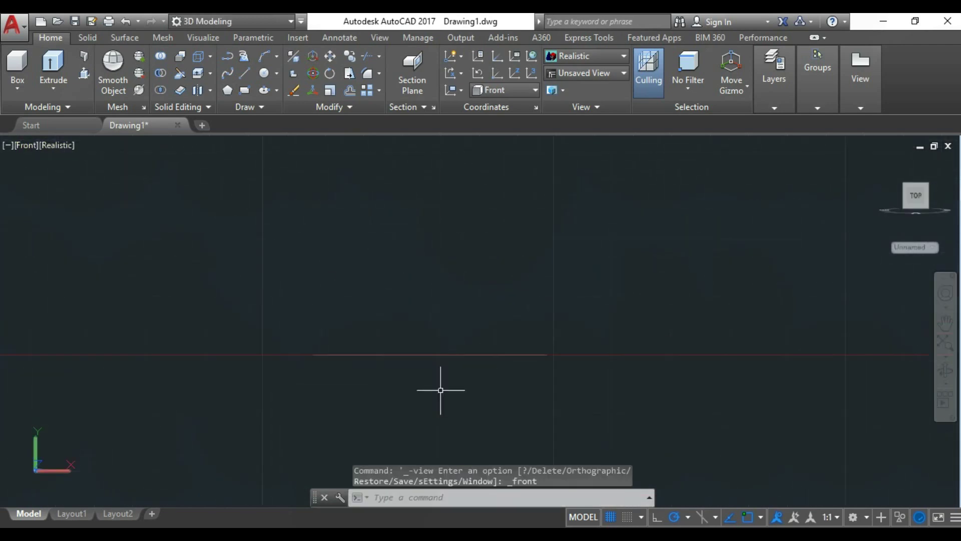
left_click(30, 146)
left_click(60, 183)
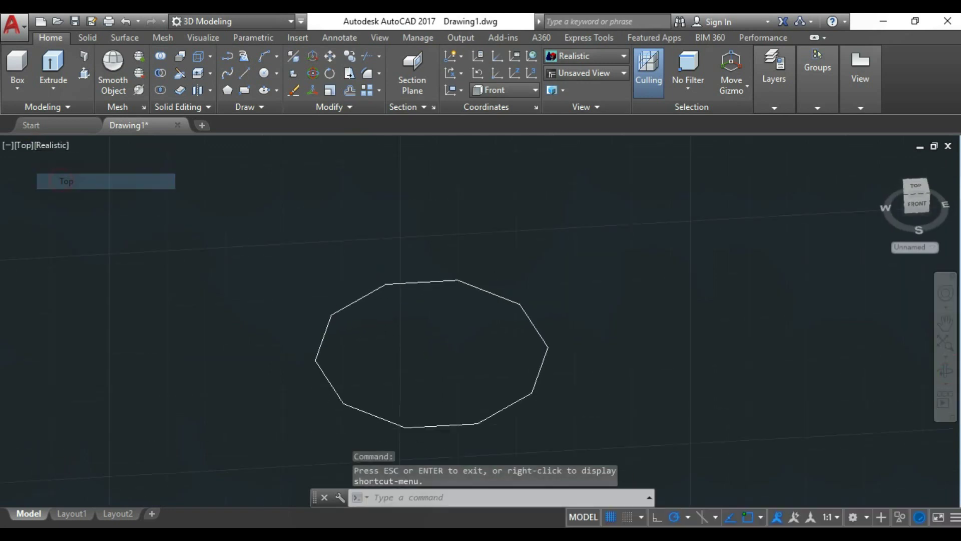
- Draw a 2-turn helix from the polygon's centre with base radius 0.8 and a small top radius
left_click(228, 126)
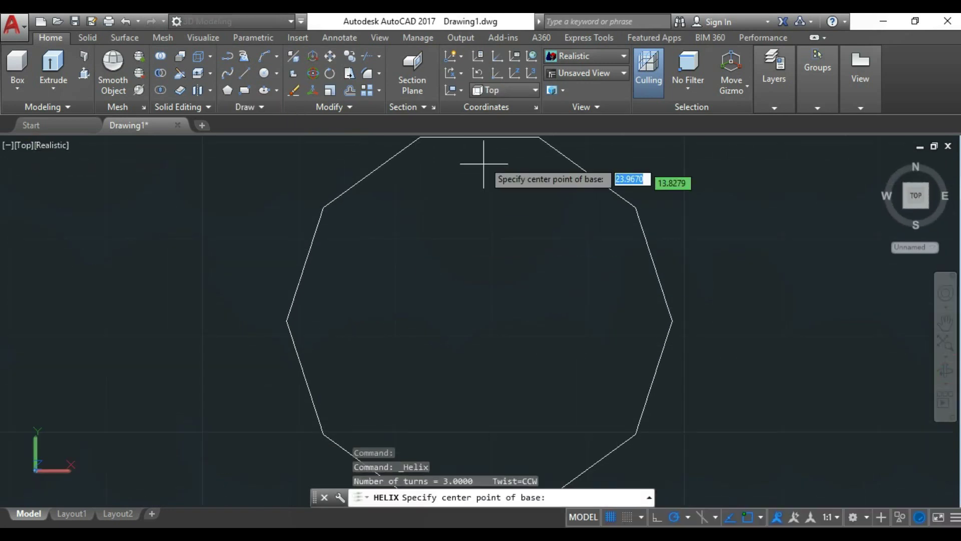
left_click(479, 321)
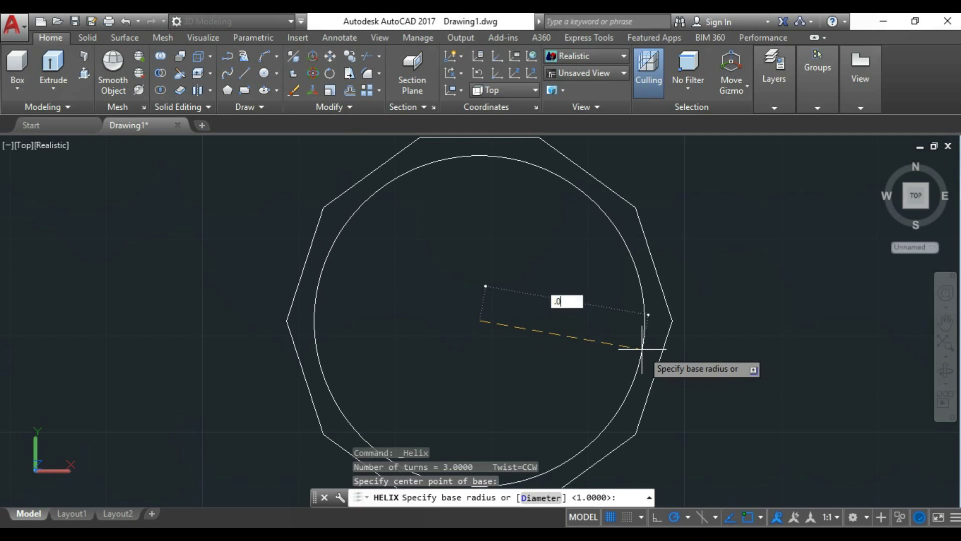
key("Return")
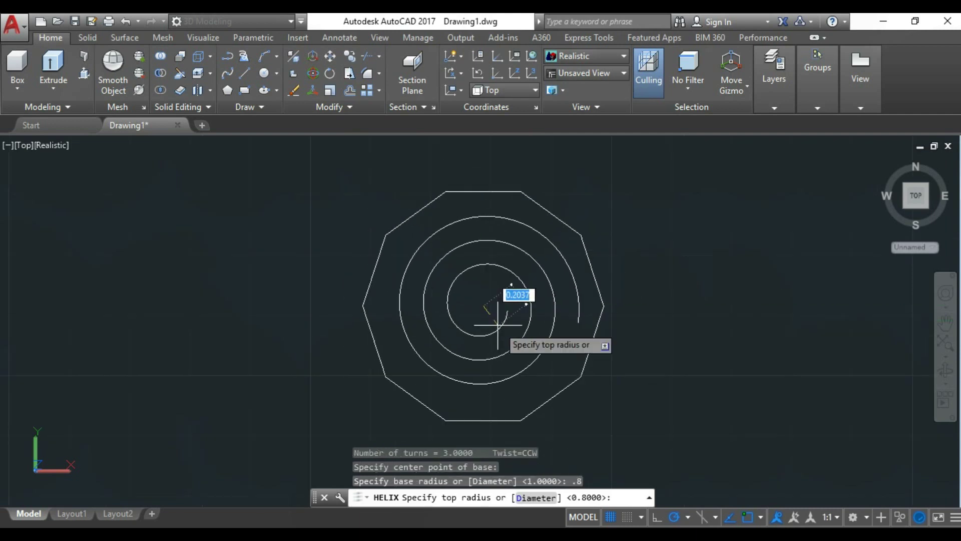
left_click(476, 290)
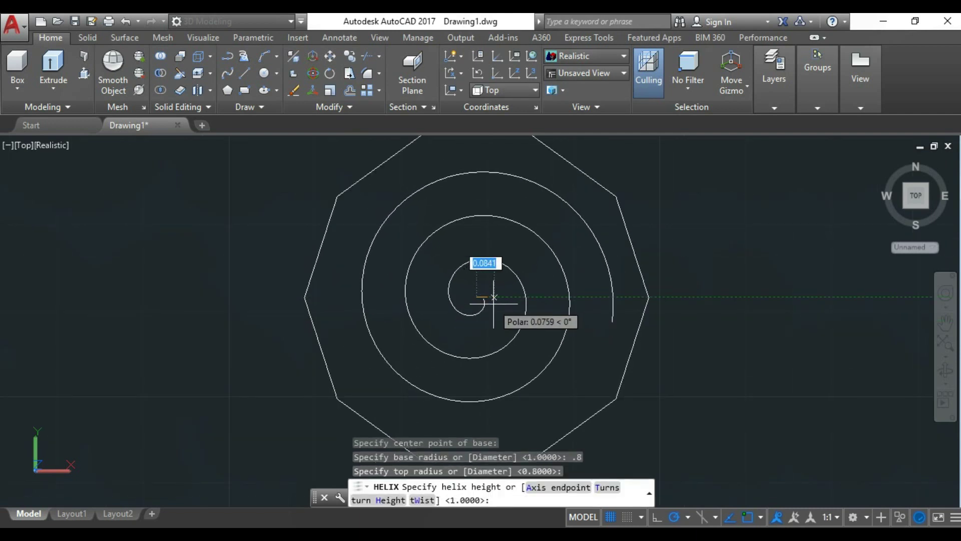
left_click(606, 488)
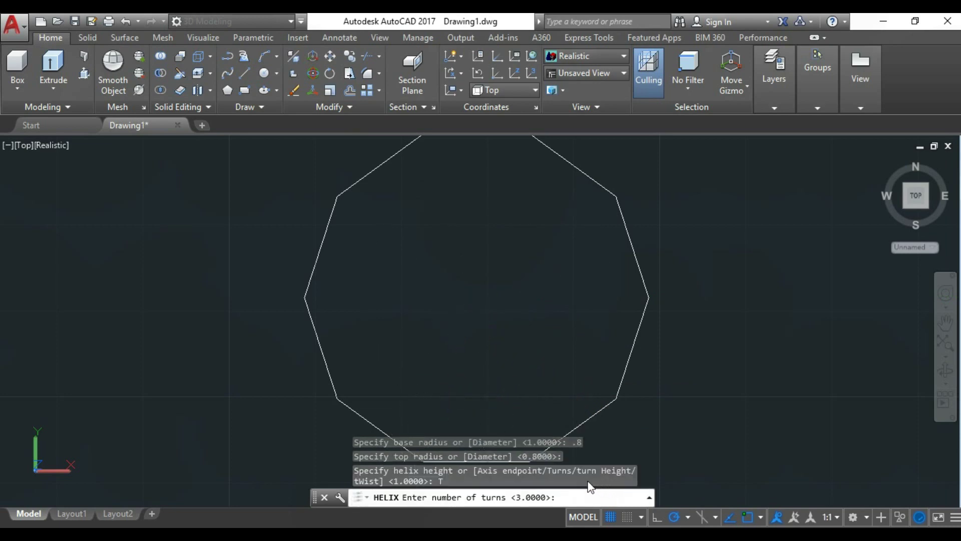
type("2")
key("Return")
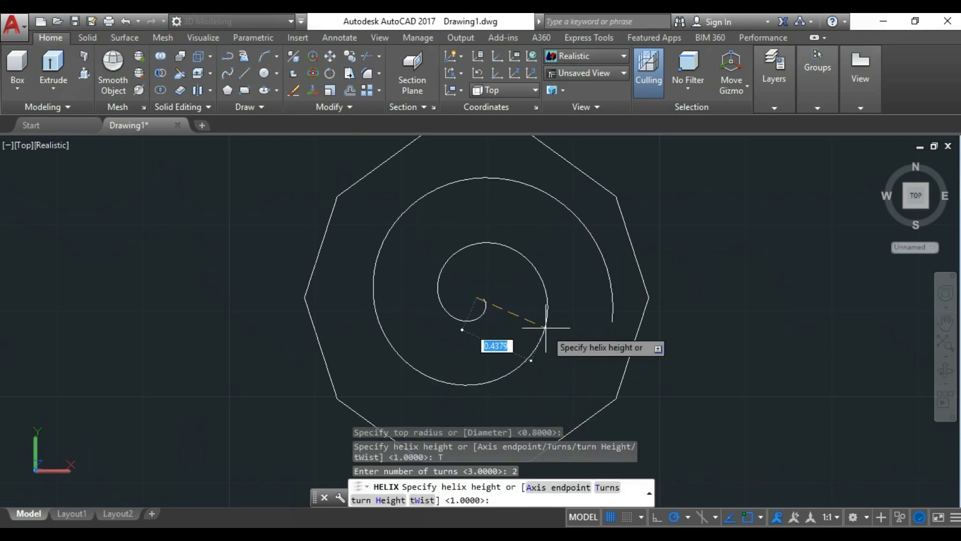
key("Return")
- Stretch the helix taller by dragging its top grip to a higher point
middle_click_drag(755, 311, 579, 232, "shift")
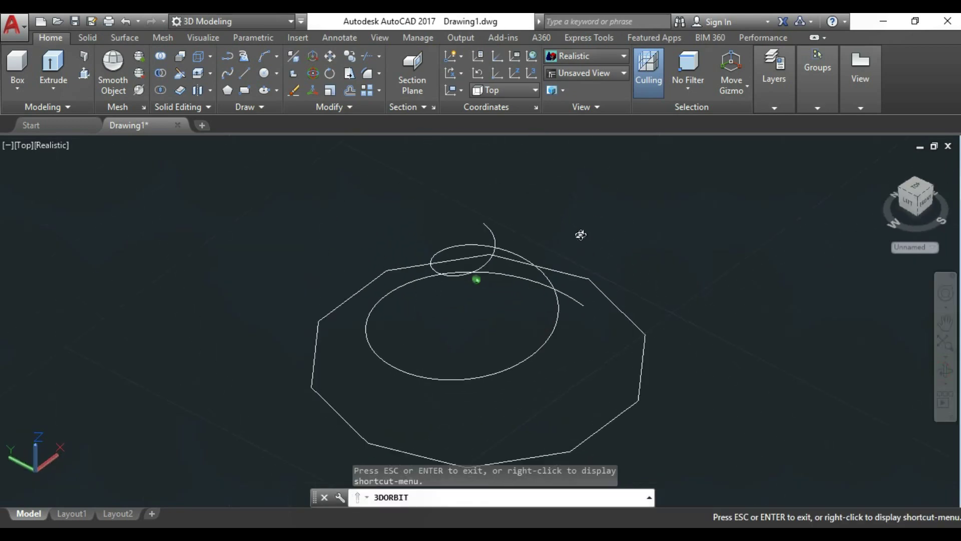
left_click(489, 324)
left_click(479, 269)
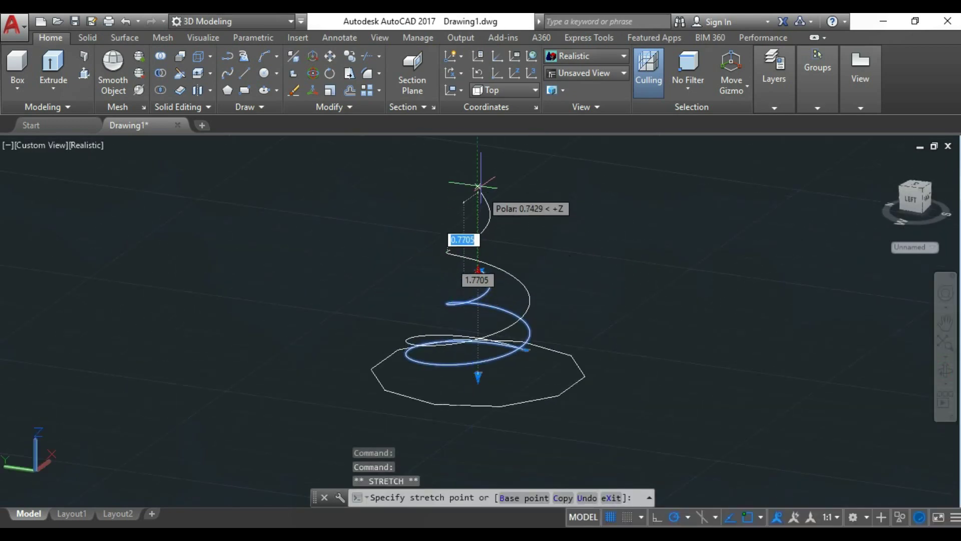
scroll(462, 160, "down", 2)
left_click(494, 152)
key("Escape")
- Orbit around the helix, return to the Top view and select the helix
mouse_move(882, 359)
middle_mouse_down("shift")
mouse_move(552, 265)
mouse_move(508, 316)
middle_mouse_up("shift")
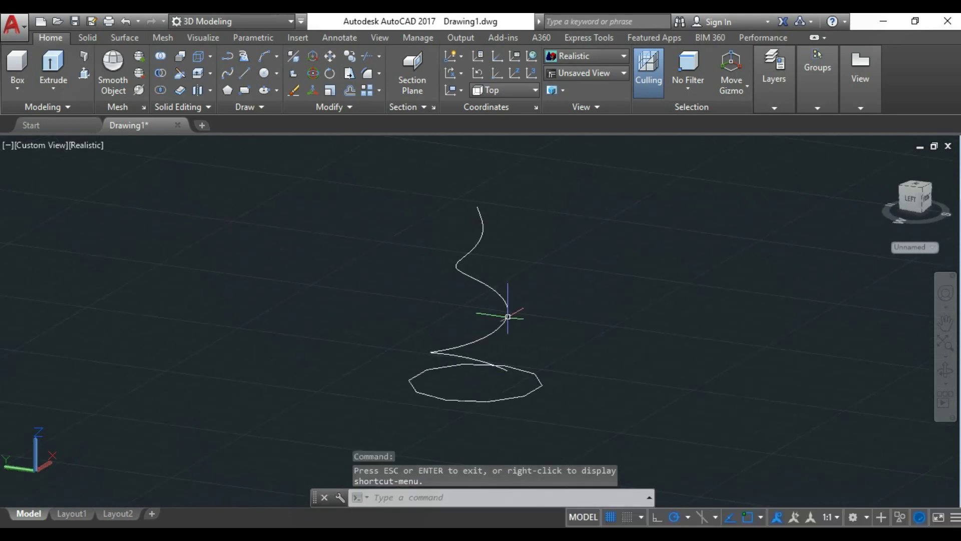
middle_click_drag(498, 270, 550, 326, "shift")
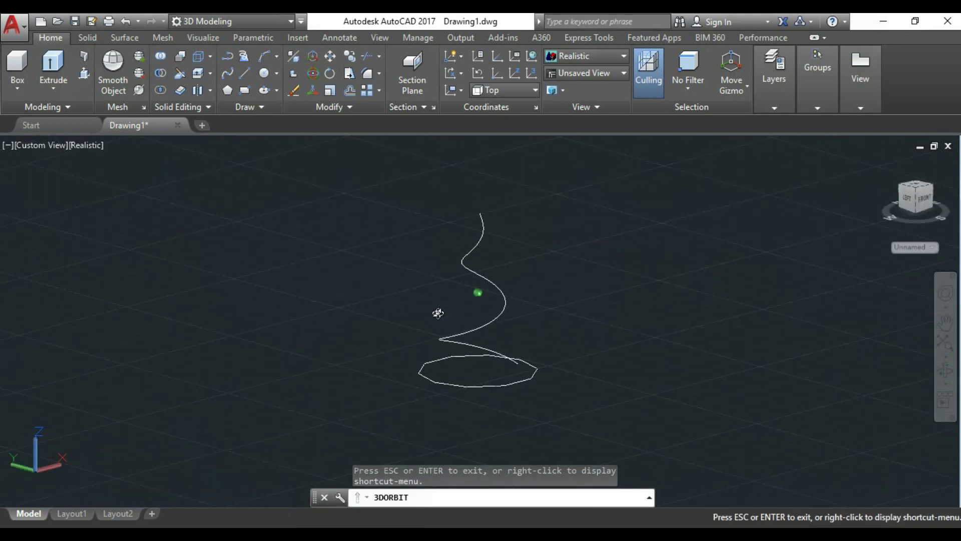
left_click(44, 146)
left_click(60, 172)
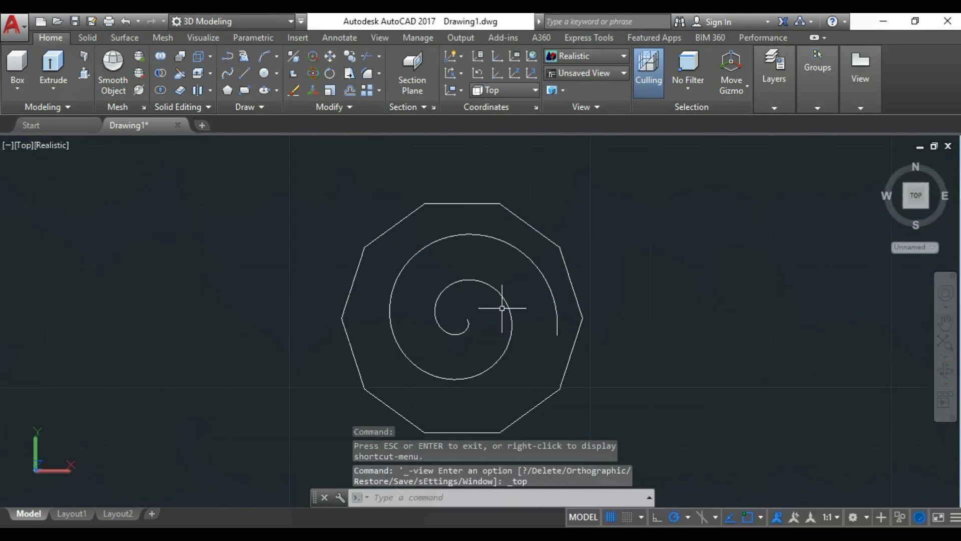
left_click(553, 300)
middle_click_drag(500, 270, 537, 408, "shift")
- Move the helix by its bottom end so its base sits inside the polygon
type("M")
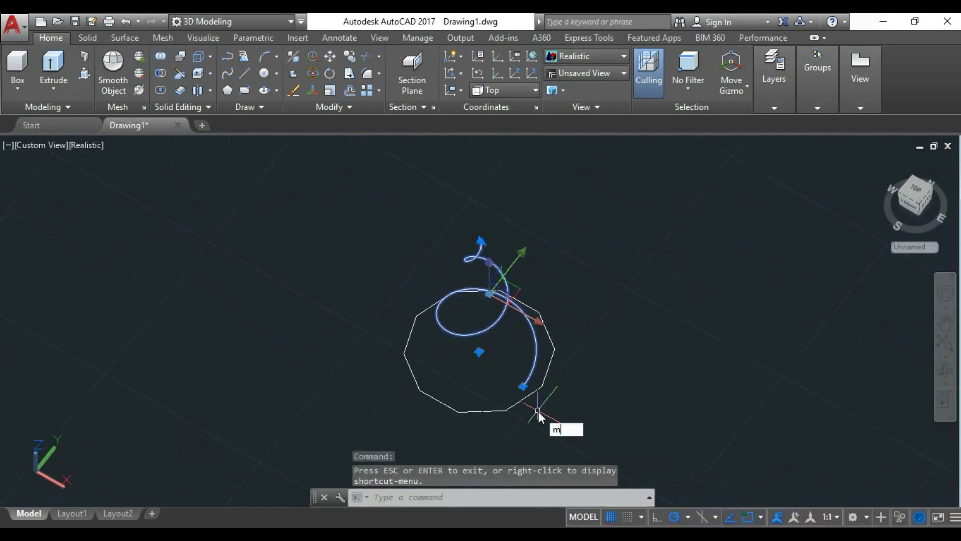
key("Return")
left_click(479, 351)
middle_click_drag(569, 354, 500, 412, "shift")
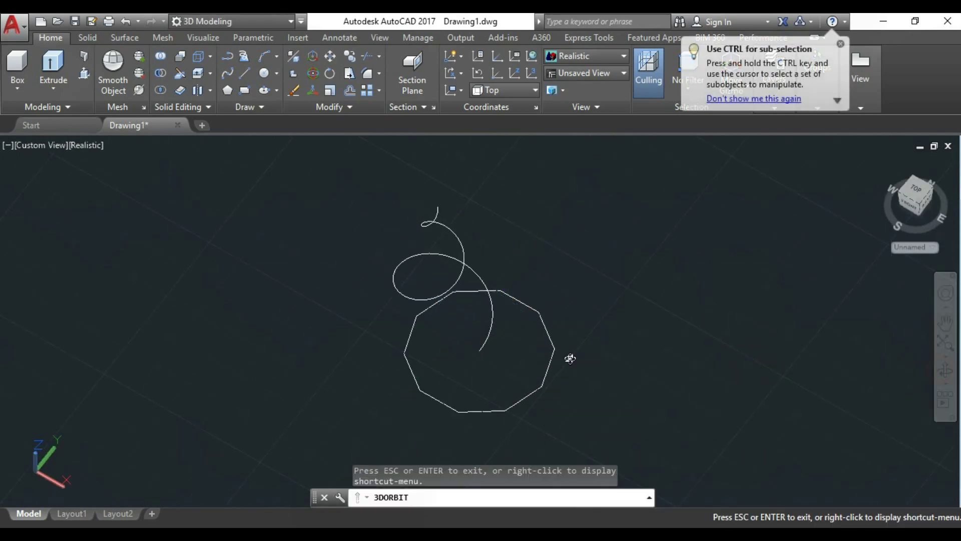
left_click(50, 147)
left_click(70, 213)
- Rotate the helix 180° about a point below it, then delete the polygon
type("R")
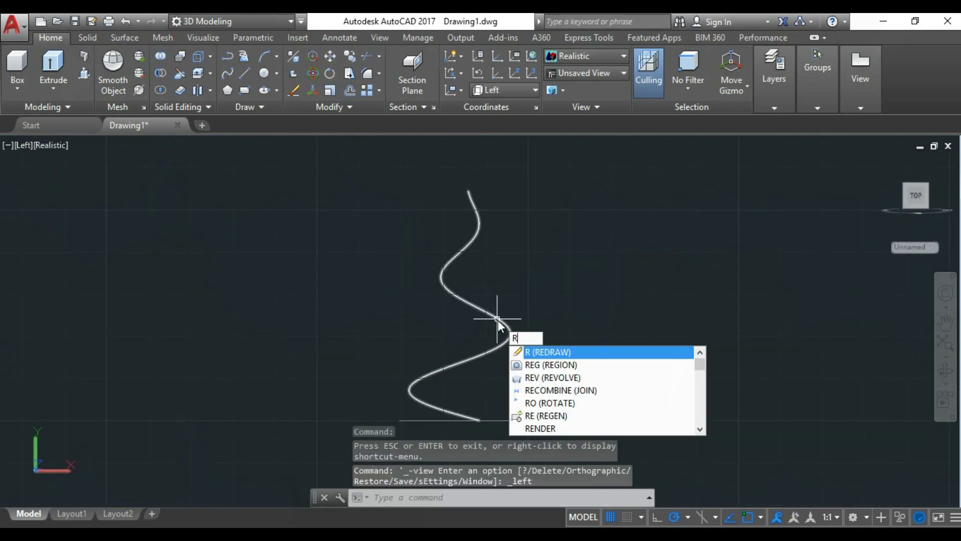
type("O")
key("Return")
left_click(478, 240)
scroll(470, 300, "down", 3)
key("Return")
left_click(423, 366)
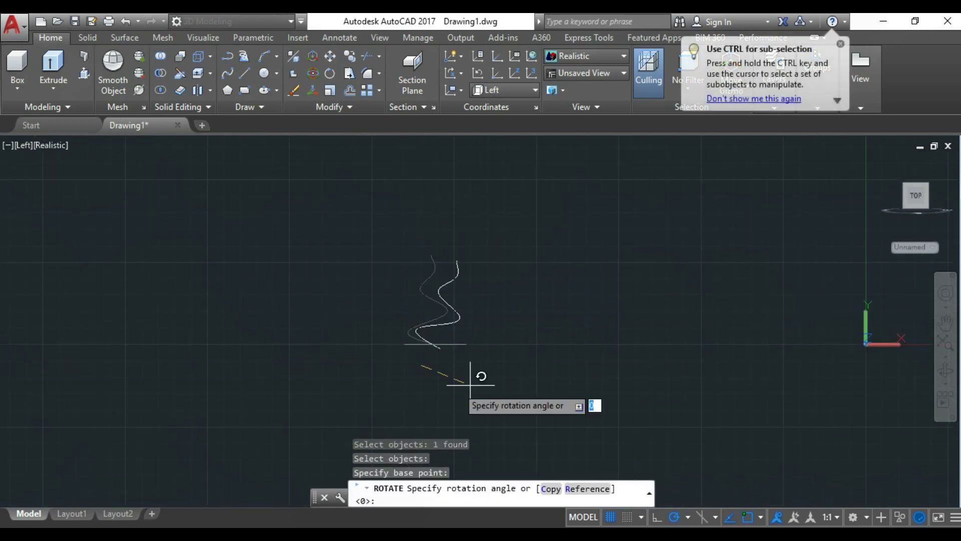
scroll(430, 369, "up", 2)
left_click(373, 361)
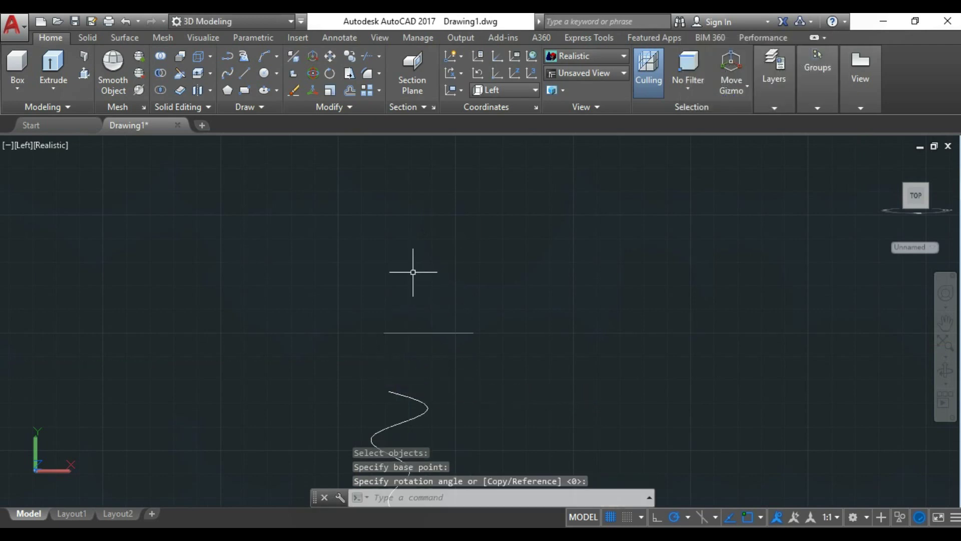
middle_click_drag(426, 304, 503, 346, "shift")
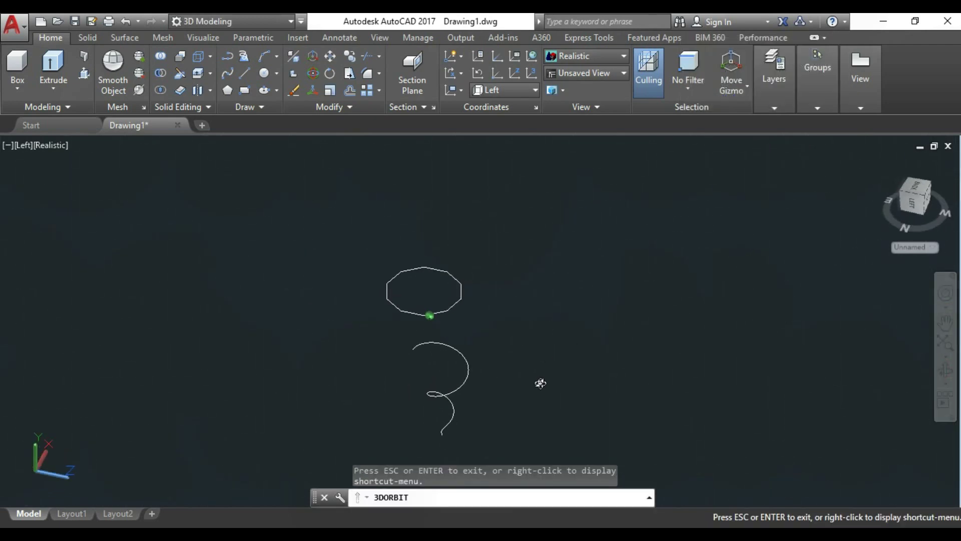
key("Escape")
left_click(459, 304)
key("Delete")
- Stretch the helix taller in the Right view, then orbit to a tilted 3D view
left_click(40, 144)
left_click(73, 227)
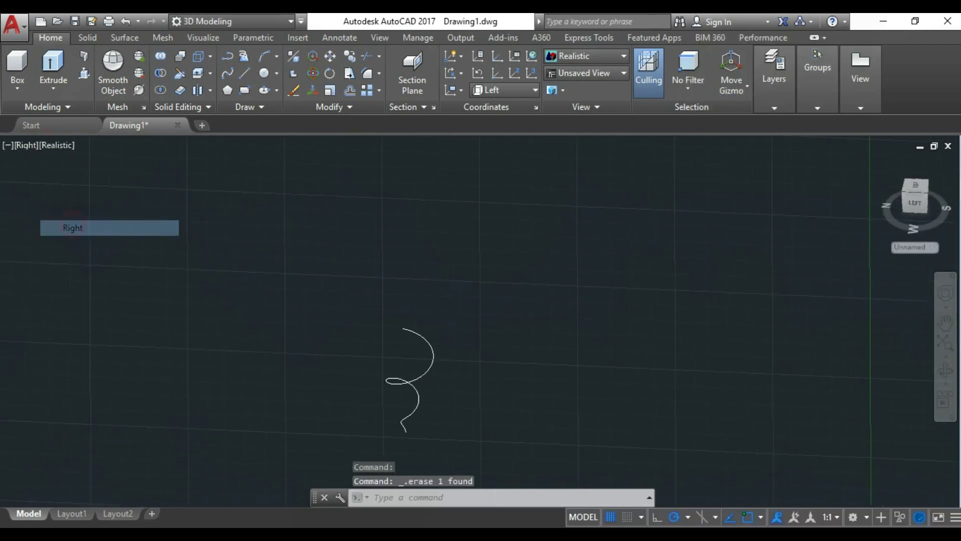
left_click(505, 351)
left_click(503, 347)
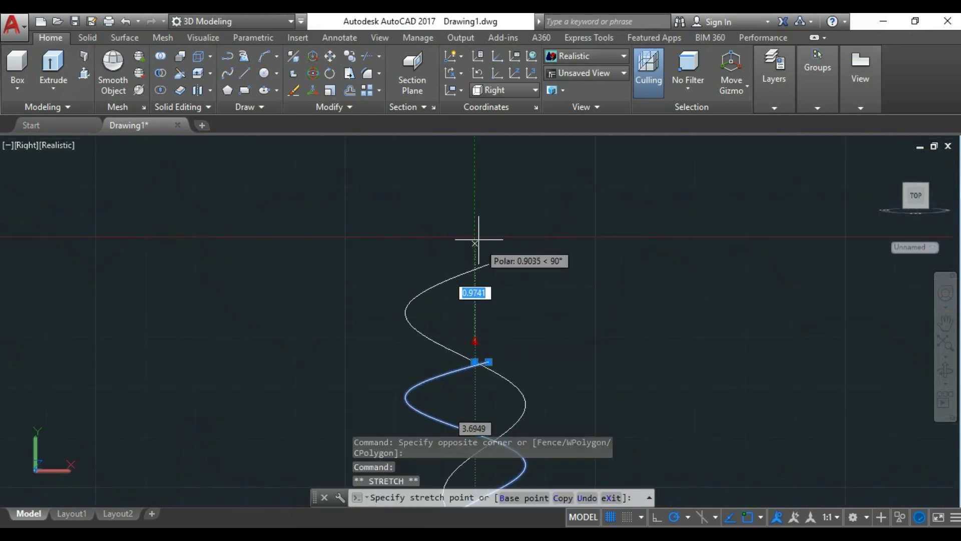
left_click(487, 215)
key("Escape")
mouse_move(487, 215)
middle_mouse_down("shift")
mouse_move(501, 236)
mouse_move(479, 281)
middle_mouse_up("shift")
left_click(39, 144)
left_click(90, 188)
scroll(441, 235, "up", 2)
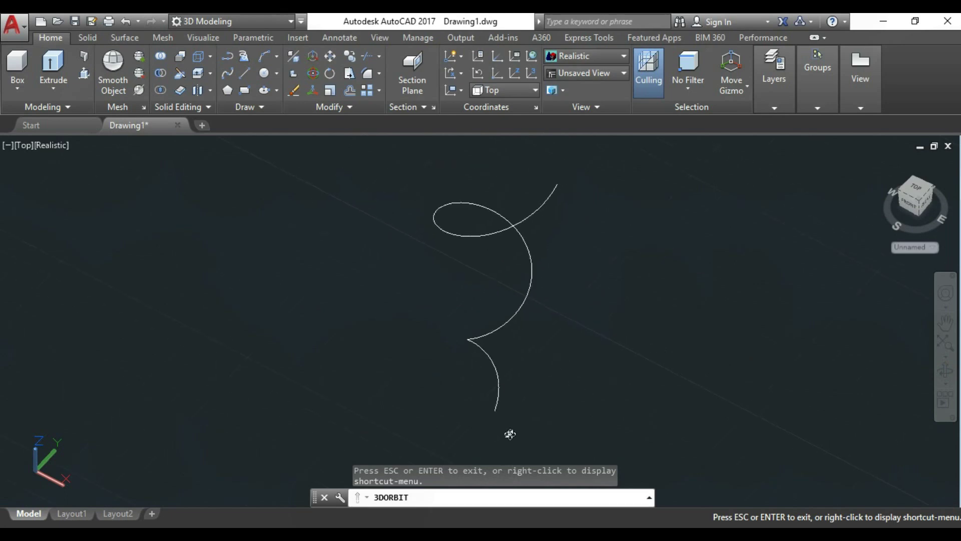
middle_click_drag(510, 434, 506, 421, "shift")
- Draw a 10-sided inscribed polygon of radius 0.5 at the helix's lower end
left_click(228, 90)
key("Return")
left_click(495, 386)
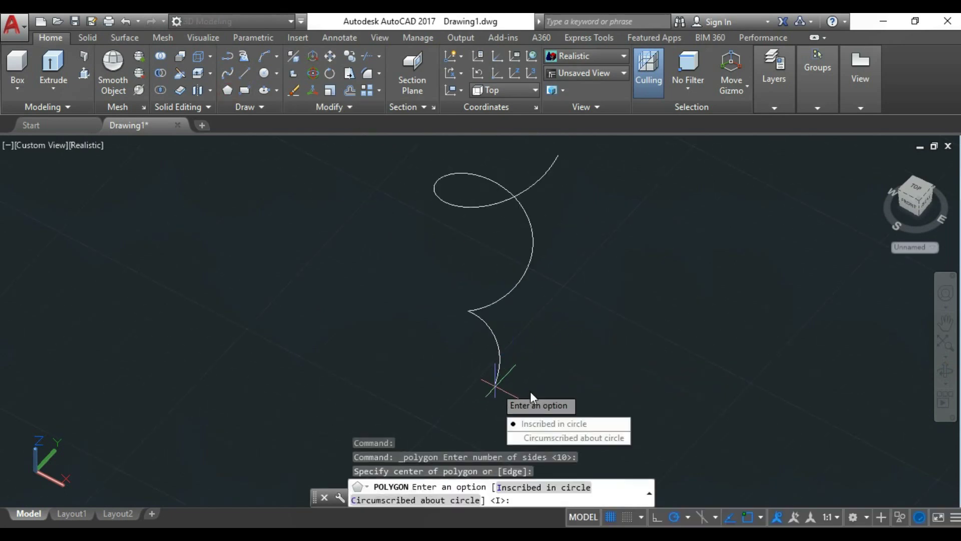
key("Return")
left_click(540, 383)
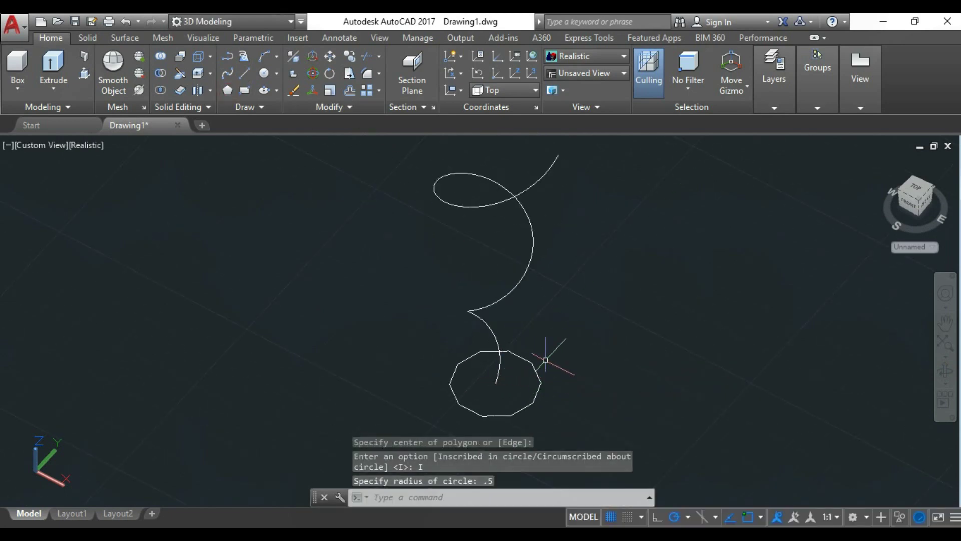
- Add another small 10-sided polygon higher up the helix
key("Return")
key("Return")
scroll(476, 310, "up", 2)
left_click(476, 310)
key("Return")
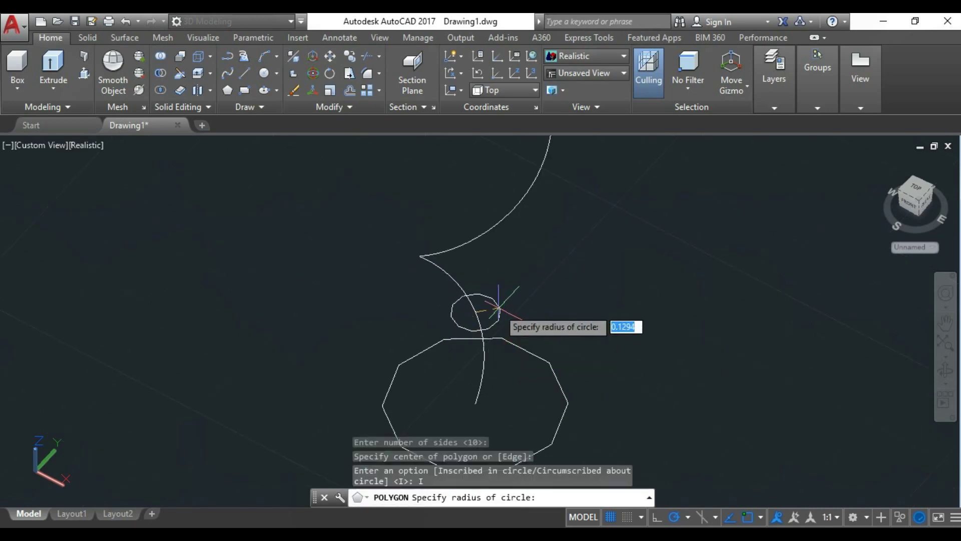
left_click(502, 296)
key("Return")
- Undo the misplaced polygon and start a new one centred on the helix
key("Return")
left_click(423, 256)
key("Return")
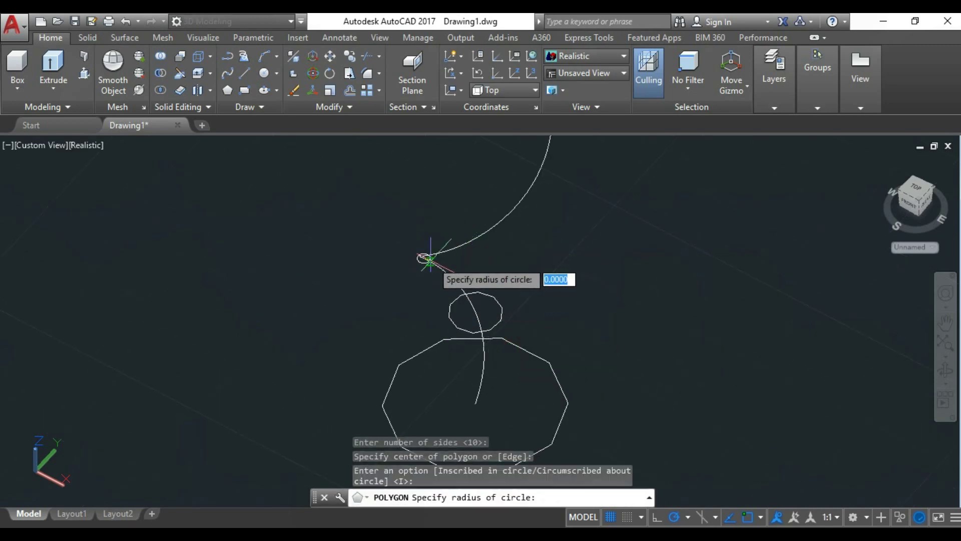
key("Escape")
type("u")
key("Return")
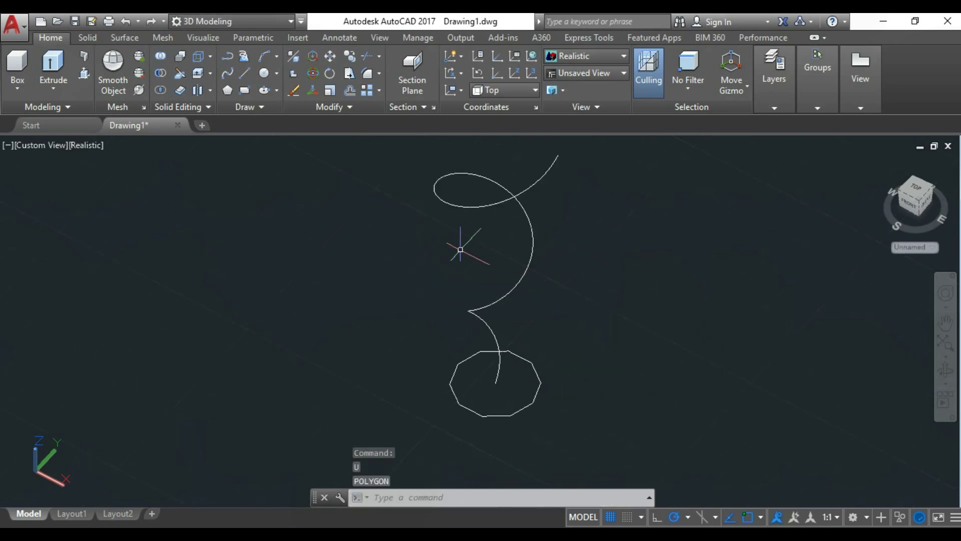
key("Return")
key("Return")
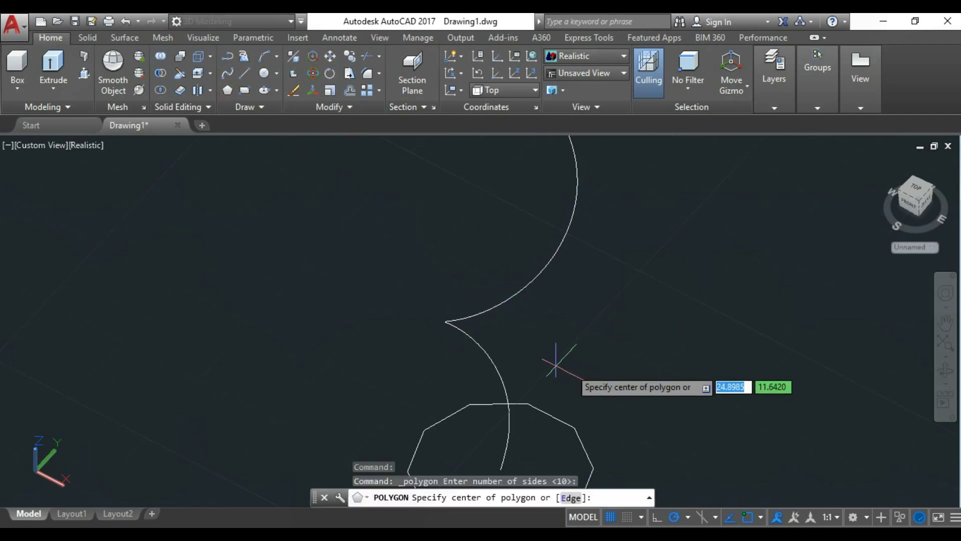
key("Return")
key("Escape")
key("Return")
key("Return")
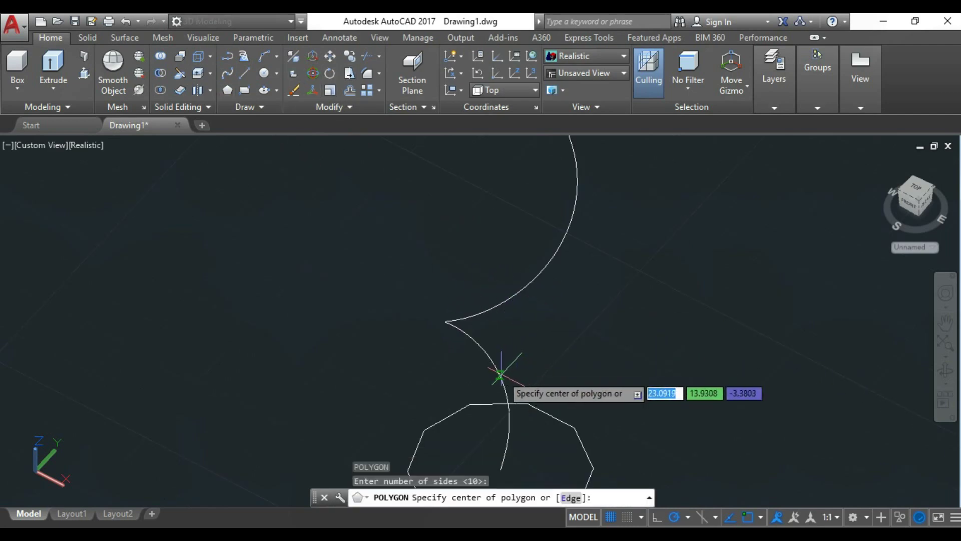
left_click(499, 375)
key("Return")
middle_click_drag(516, 360, 541, 291, "shift")
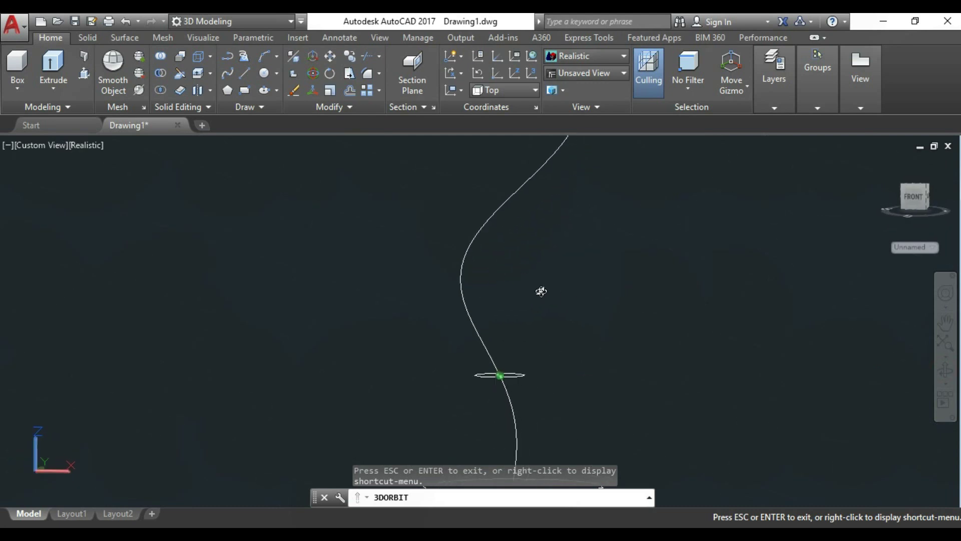
- Restart the polygon command and place a small 10-sided inscribed ring on the helix
key("Escape")
key("Return")
key("Return")
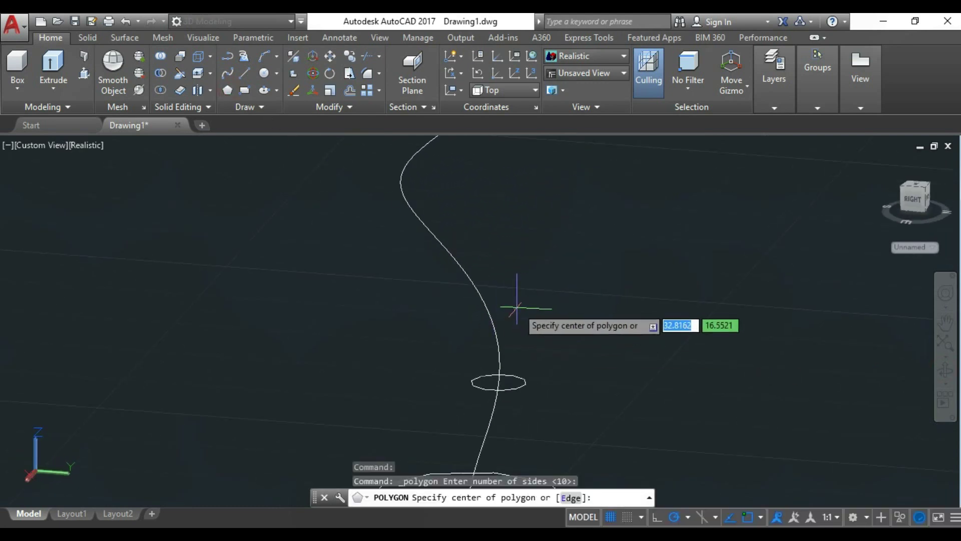
key("Return")
key("Escape")
key("Return")
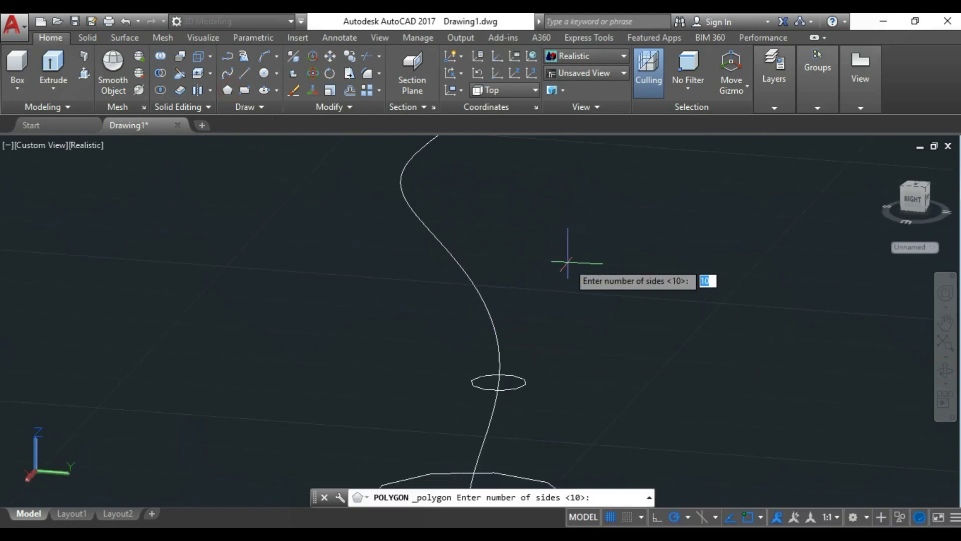
key("Return")
left_click(469, 279)
key("Return")
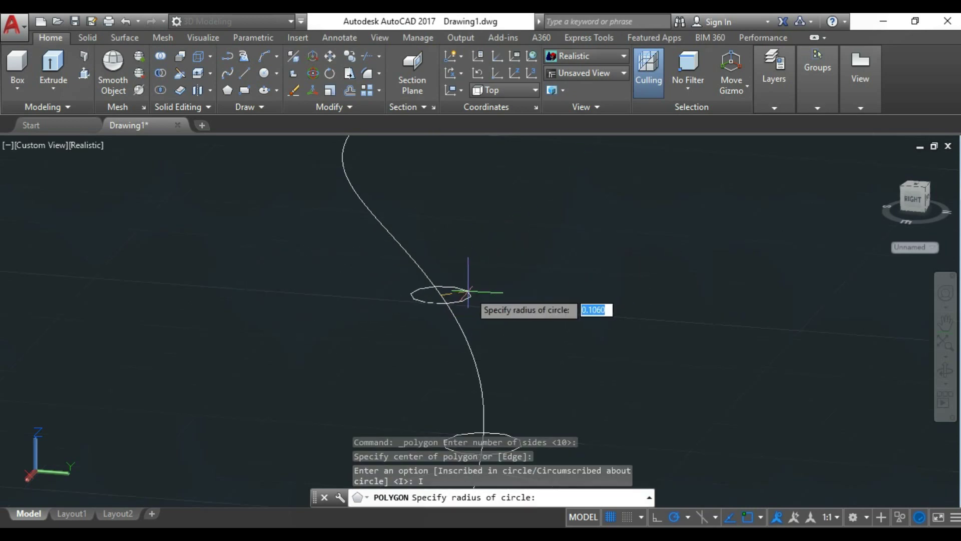
left_click(476, 293)
- Orbit around the helix and add another small 10-sided ring further along it
left_click(945, 370)
left_click_drag(554, 311, 639, 303)
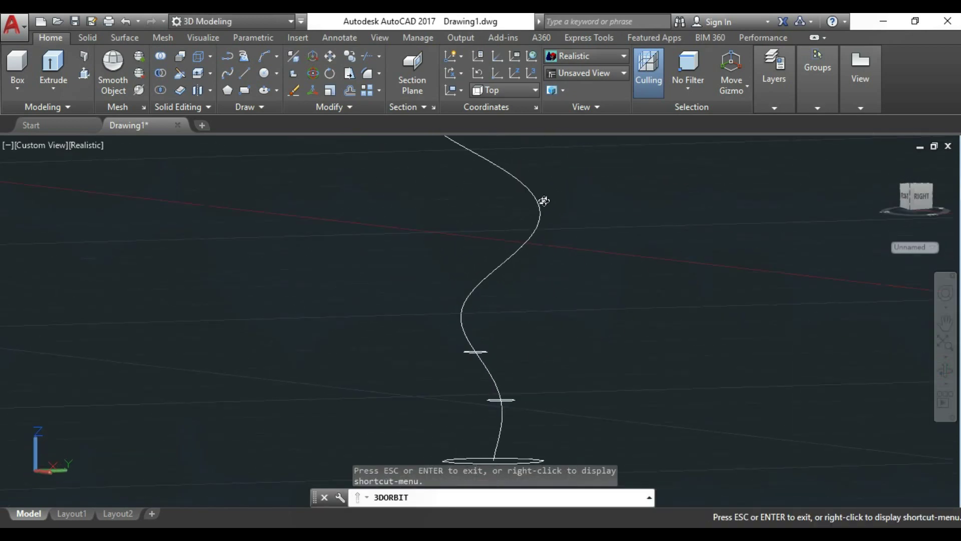
key("Escape")
left_click(228, 90)
key("Return")
left_click(501, 278)
key("Return")
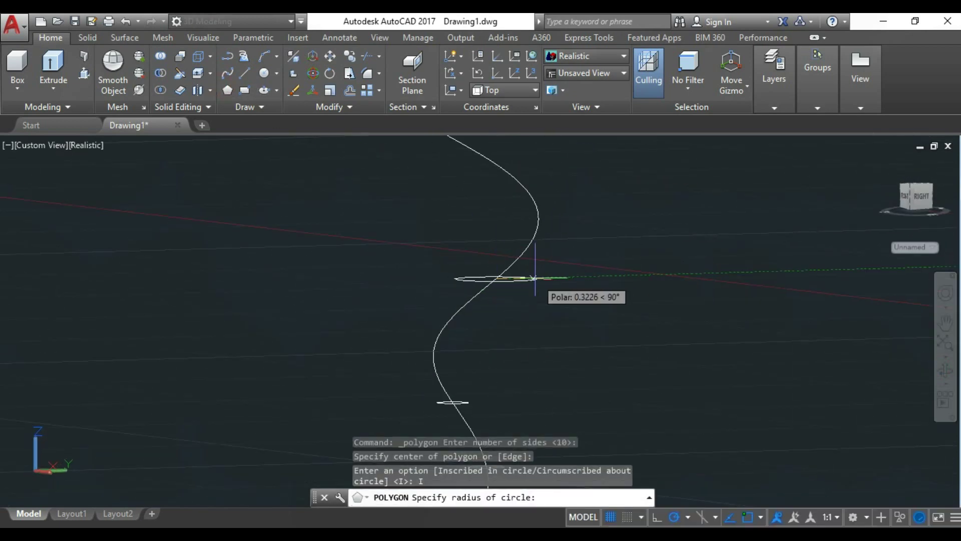
scroll(535, 279, "up", 3)
left_click(495, 293)
- Orbit to a front view and place one more small 10-sided ring on the helix
left_click(952, 372)
left_click_drag(801, 346, 731, 331)
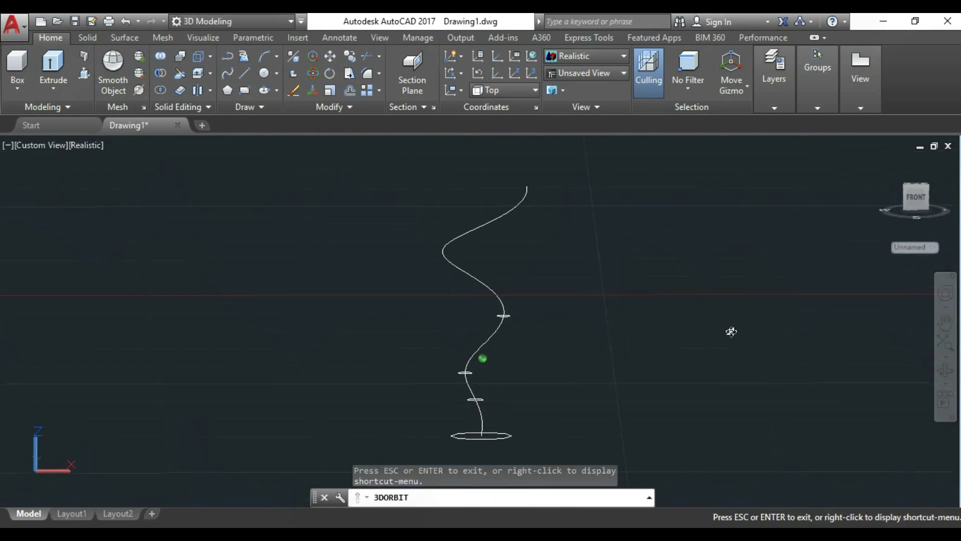
key("Escape")
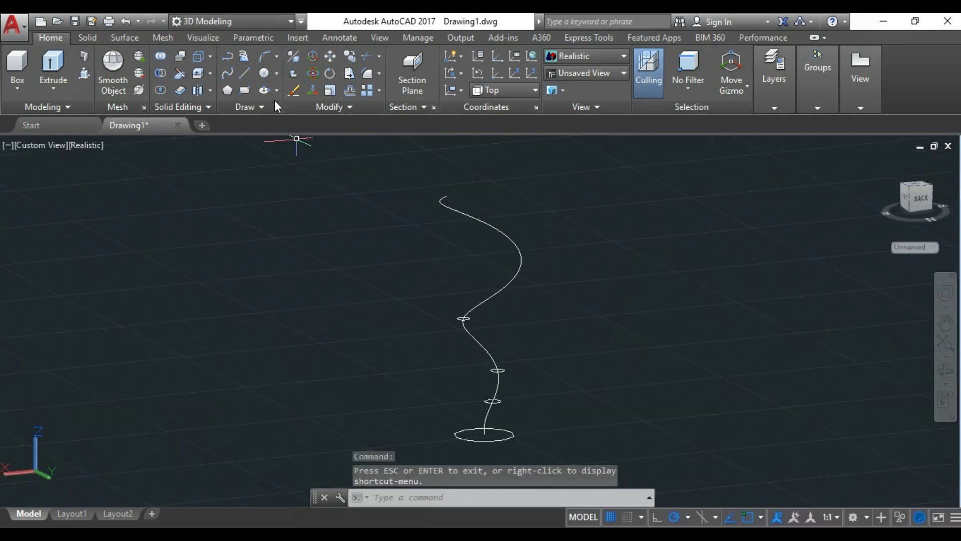
left_click(227, 90)
key("Return")
left_click(502, 289)
key("Return")
scroll(502, 289, "up", 3)
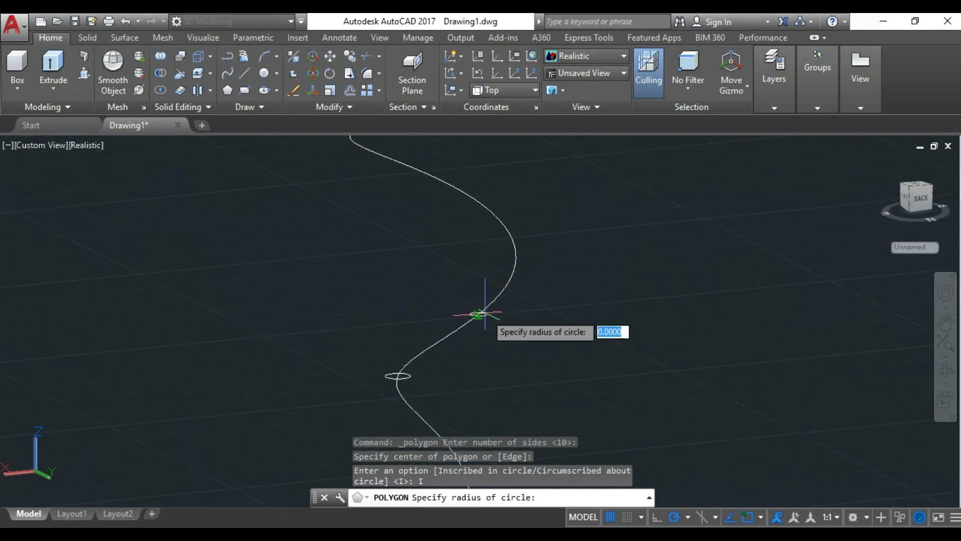
left_click(491, 315)
- Add a further small 10-sided polygon on the helix stem
scroll(490, 264, "down", 3)
key("Return")
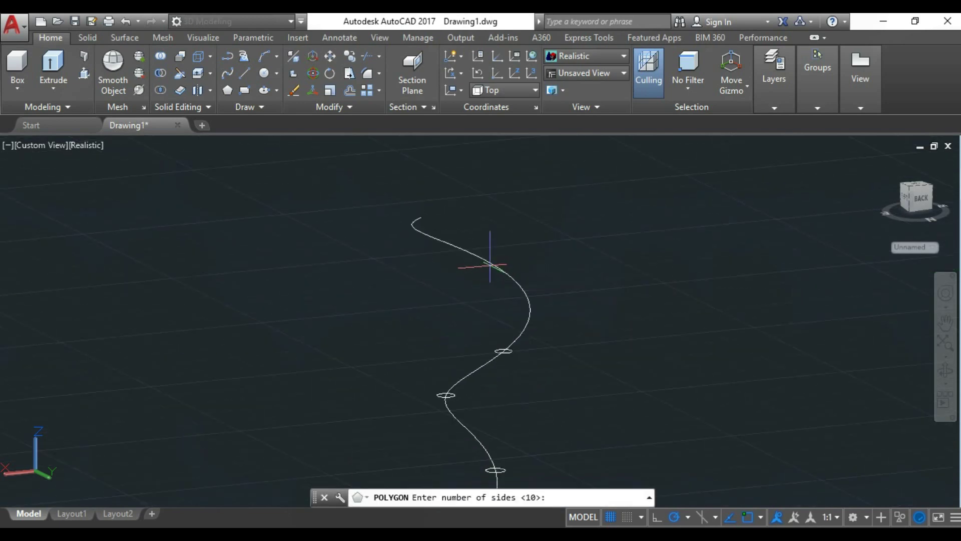
scroll(457, 285, "up", 2)
scroll(461, 293, "up", 2)
left_click(461, 292)
scroll(494, 297, "down", 3)
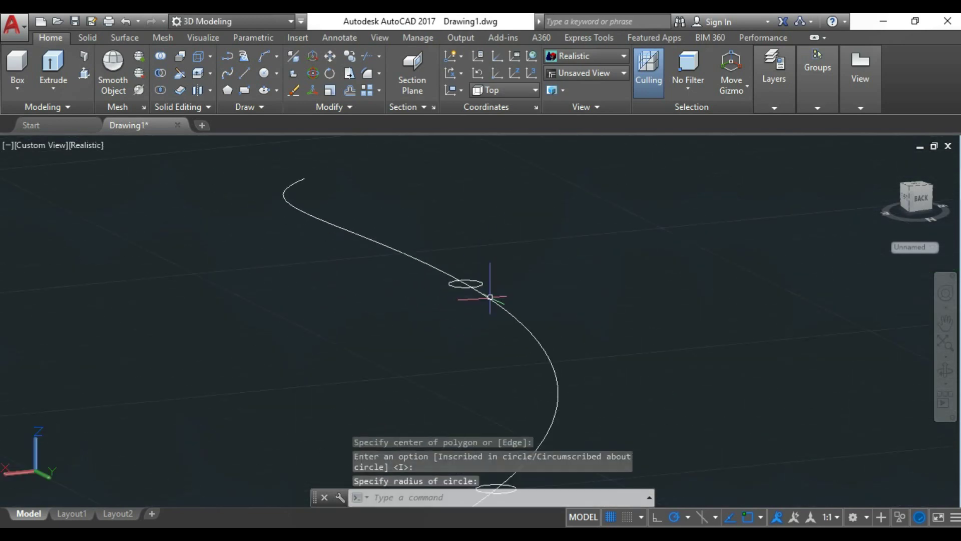
- Place another small 10-sided ring higher up the helix
key("Return")
key("Return")
scroll(396, 261, "up", 2)
left_click(397, 279)
- Add a last small 10-sided ring on the upper helix and orbit to a side view
key("Return")
scroll(395, 278, "up", 1)
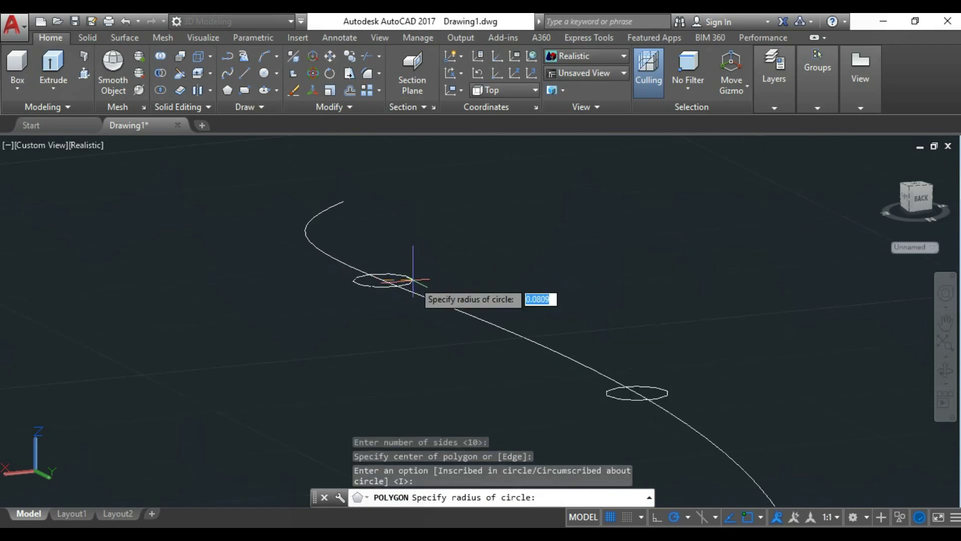
scroll(393, 281, "up", 3)
left_click(392, 281)
scroll(392, 281, "down", 3)
key("Return")
left_click(399, 262)
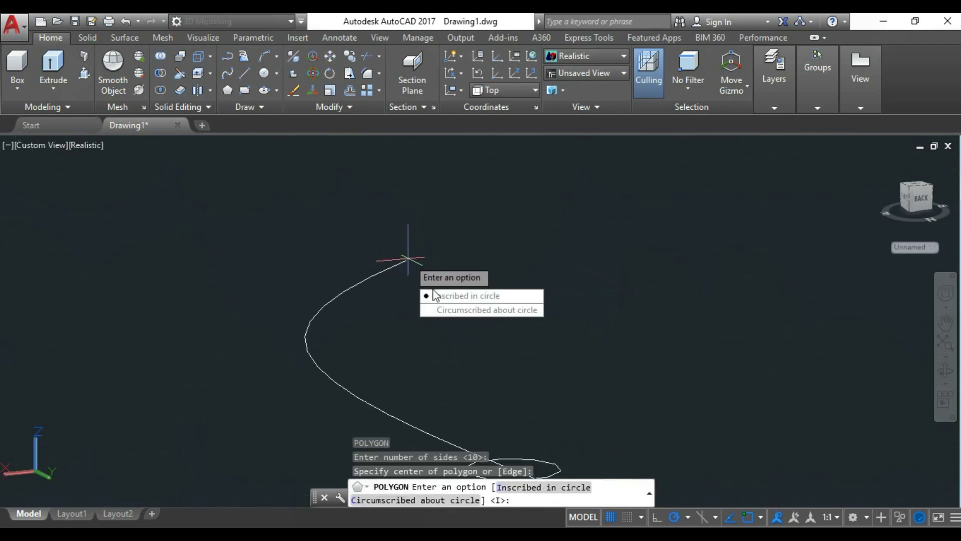
key("Return")
scroll(425, 254, "up", 3)
left_click(426, 254)
scroll(425, 254, "down", 5)
left_click(945, 372)
left_click_drag(881, 360, 762, 322)
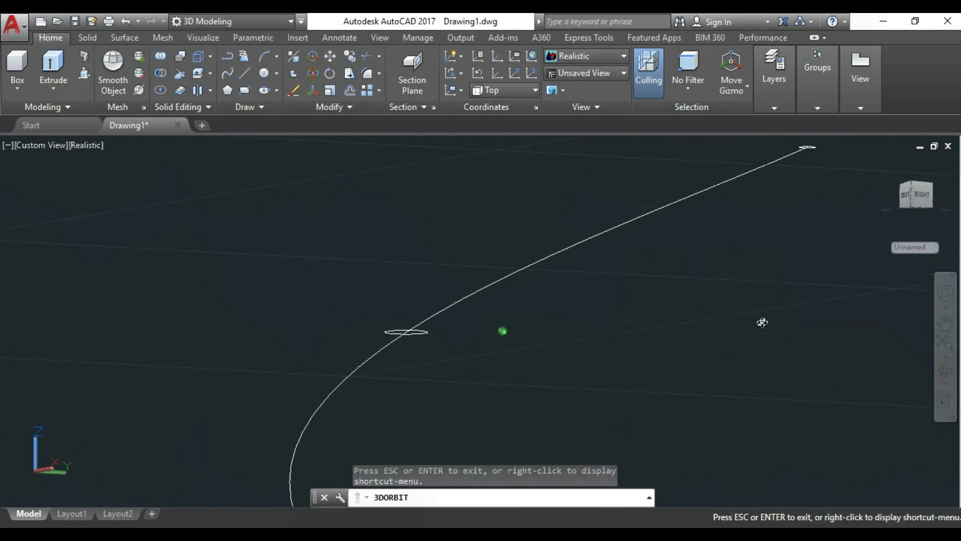
- In the right view, rotate the first ten-sided polygon into line with the helix
key("Escape")
left_click(45, 145)
left_click(75, 227)
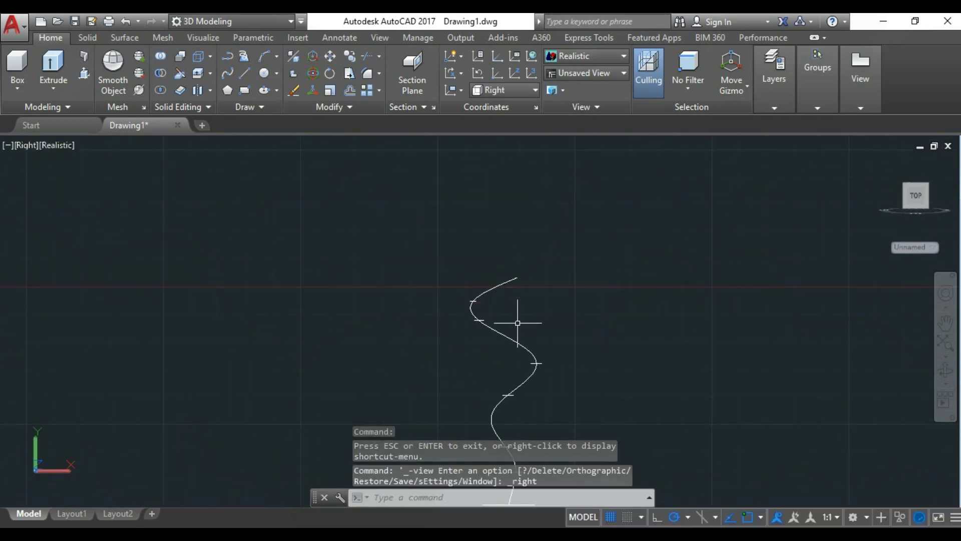
scroll(541, 251, "up", 3)
scroll(515, 252, "up", 3)
type("ro")
key("Return")
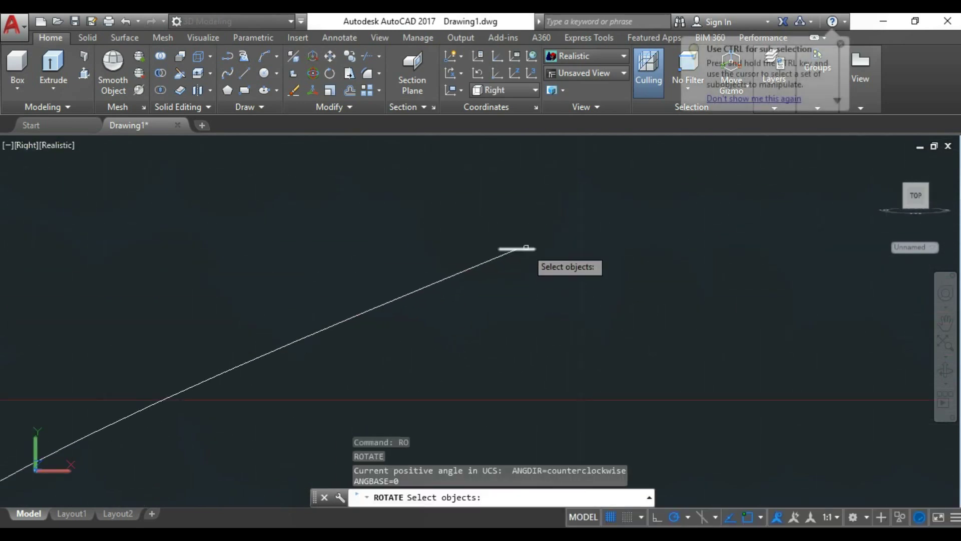
left_click(516, 247)
key("Return")
left_click(574, 326)
scroll(592, 245, "down", 3)
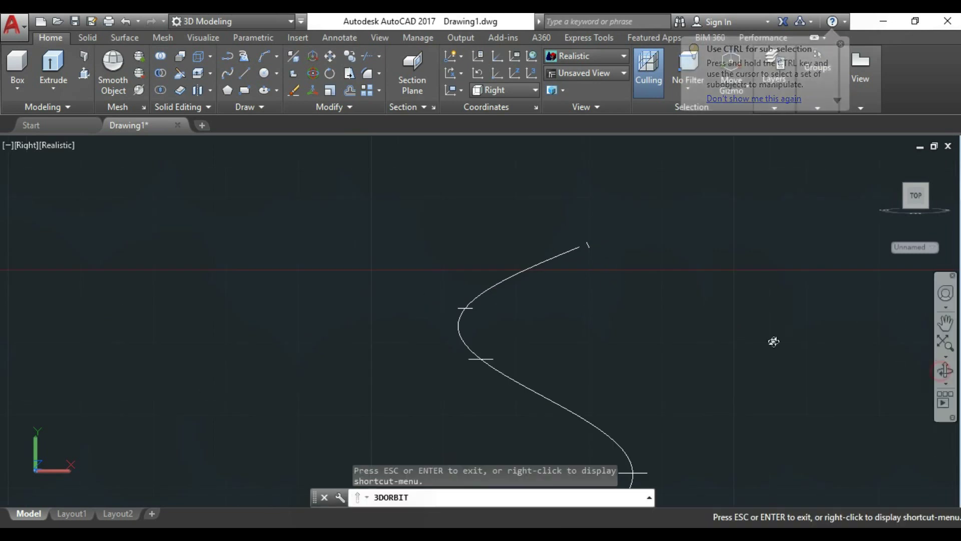
middle_click_drag(773, 339, 557, 265, "shift")
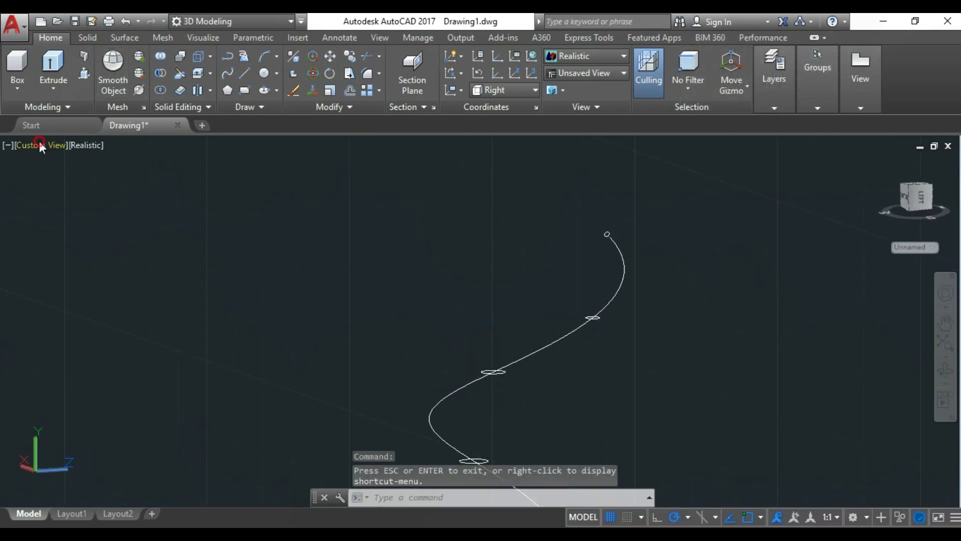
- From the front view, rotate three more polygons to align with the stem
left_click(39, 144)
left_click(60, 220)
type("ro")
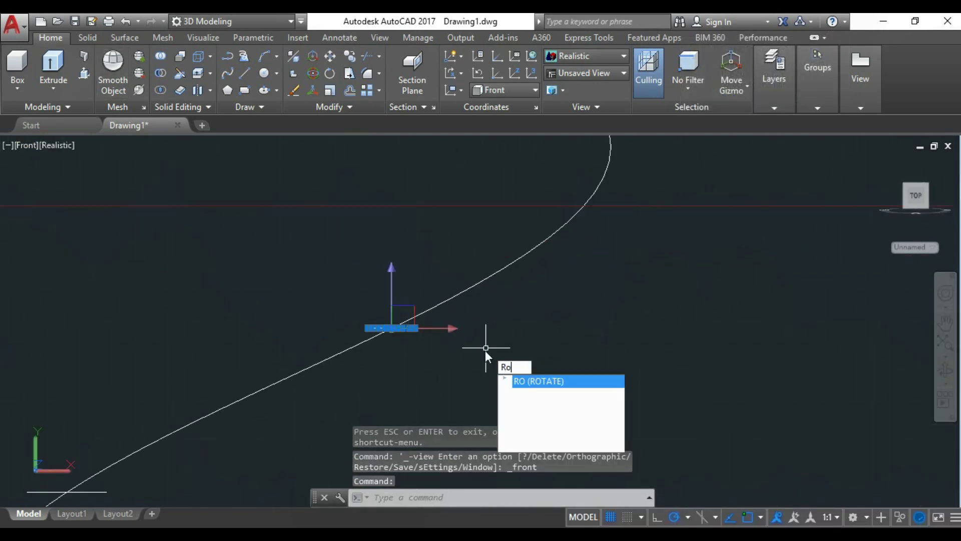
key("Return")
left_click(473, 358)
left_click(592, 296)
key("Return")
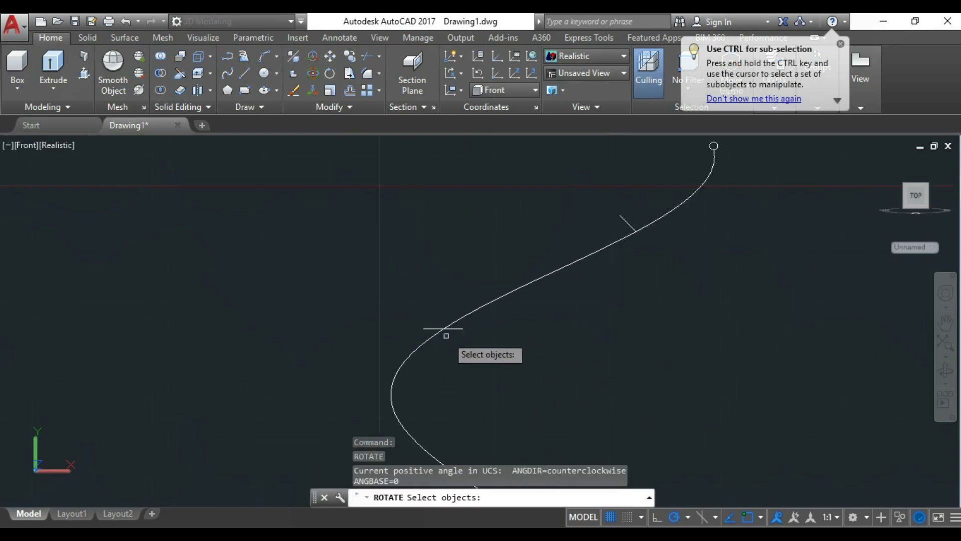
left_click(441, 328)
left_click(440, 328)
key("Return")
left_click(529, 371)
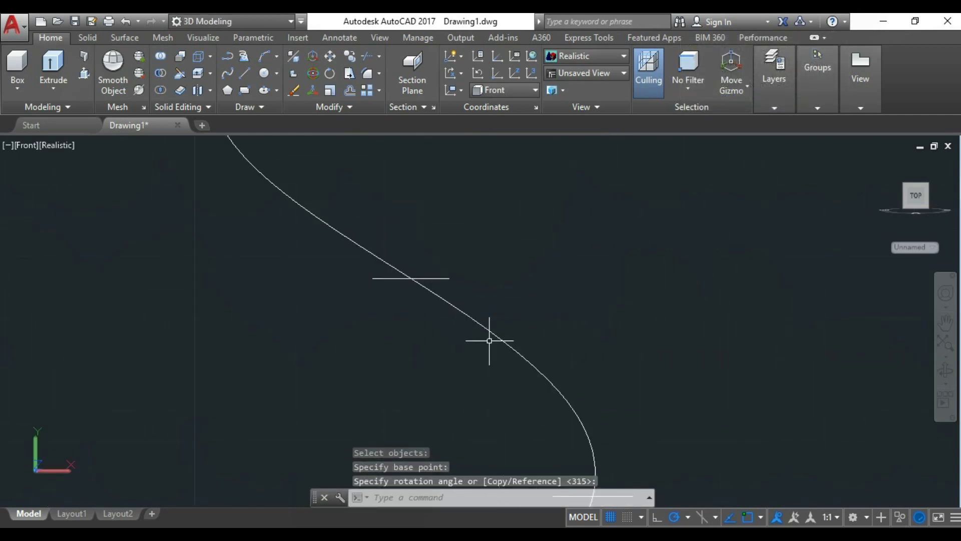
left_click(489, 340)
key("Return")
left_click(457, 316)
key("Return")
left_click(513, 333)
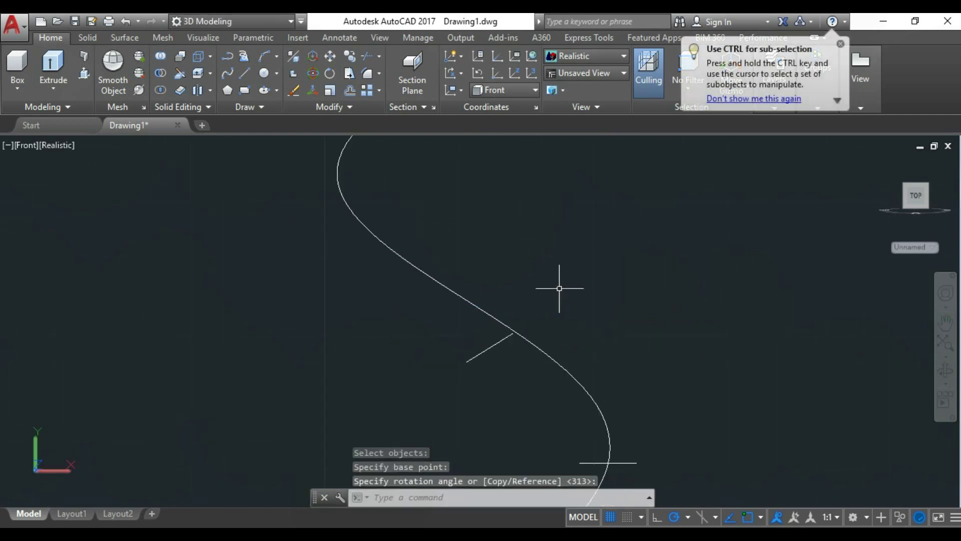
- Move a circle by its centre onto the curved stem path
left_click(560, 288)
middle_click_drag(476, 322, 446, 294, "shift")
type("m")
key("Return")
left_click(480, 316)
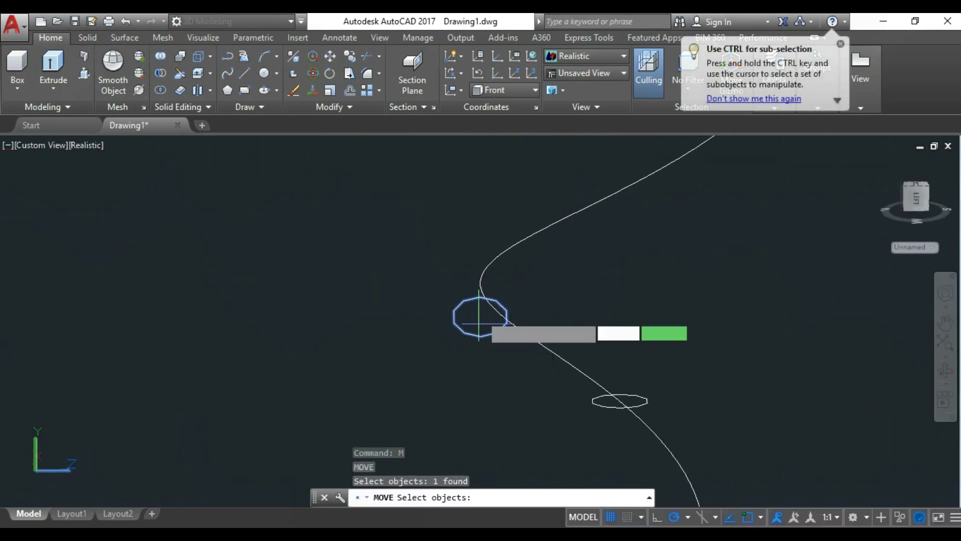
key("Return")
left_click(493, 280)
key("Return")
left_click(513, 343)
key("Return")
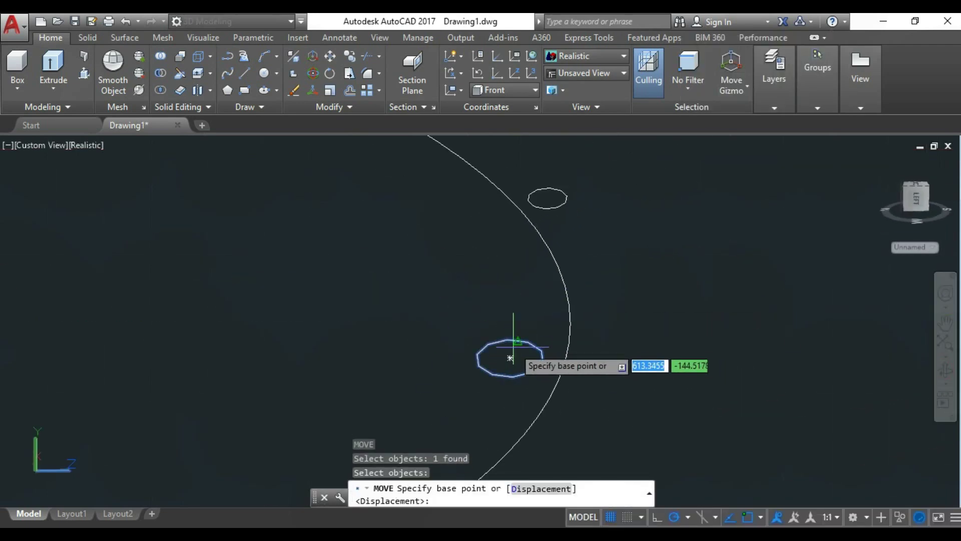
middle_click_drag(569, 350, 548, 386, "shift")
left_click(552, 386)
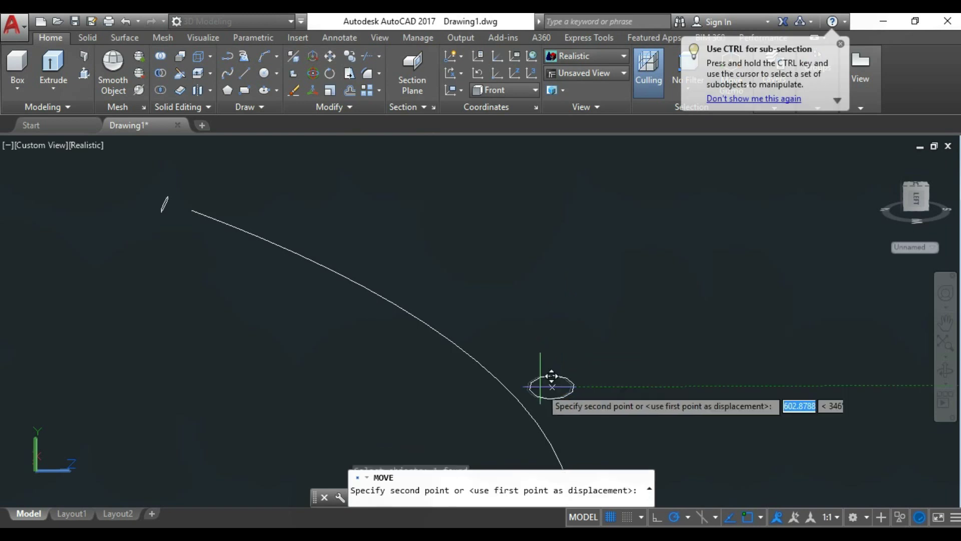
left_click(521, 395)
- Move another small circle from its centre onto the stem path
scroll(526, 395, "down", 1)
key("Return")
scroll(357, 307, "up", 3)
left_click(348, 296)
key("Return")
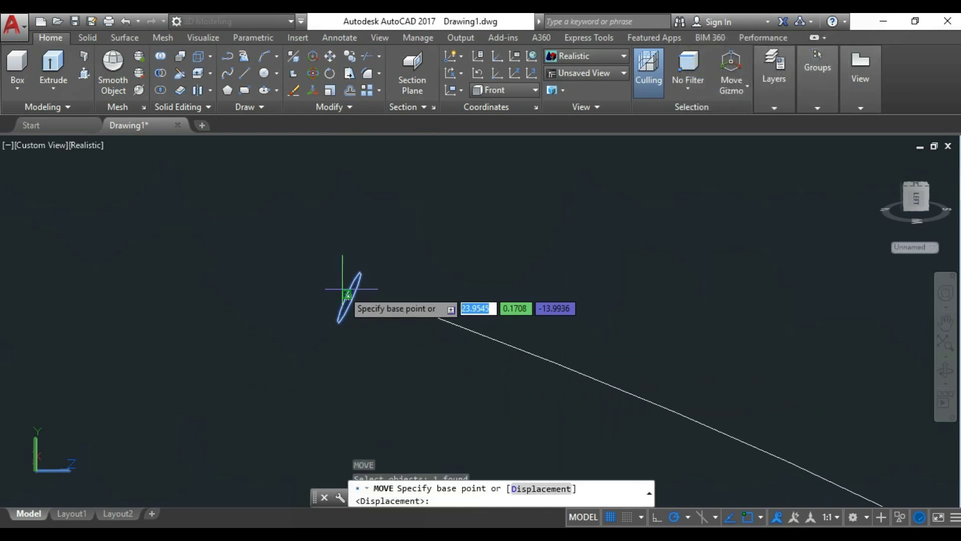
left_click(348, 295)
left_click(491, 292)
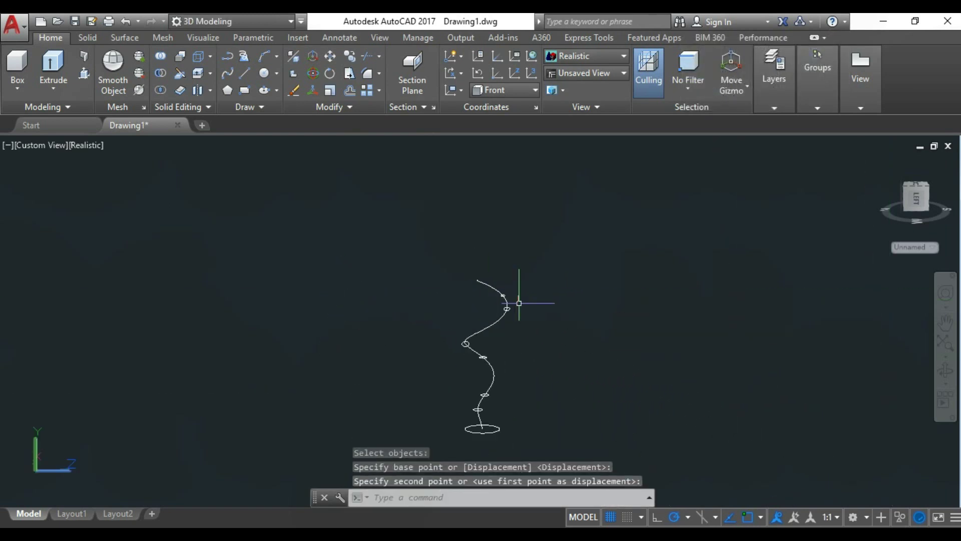
middle_click_drag(519, 303, 623, 383, "shift")
middle_click_drag(504, 431, 554, 350, "shift")
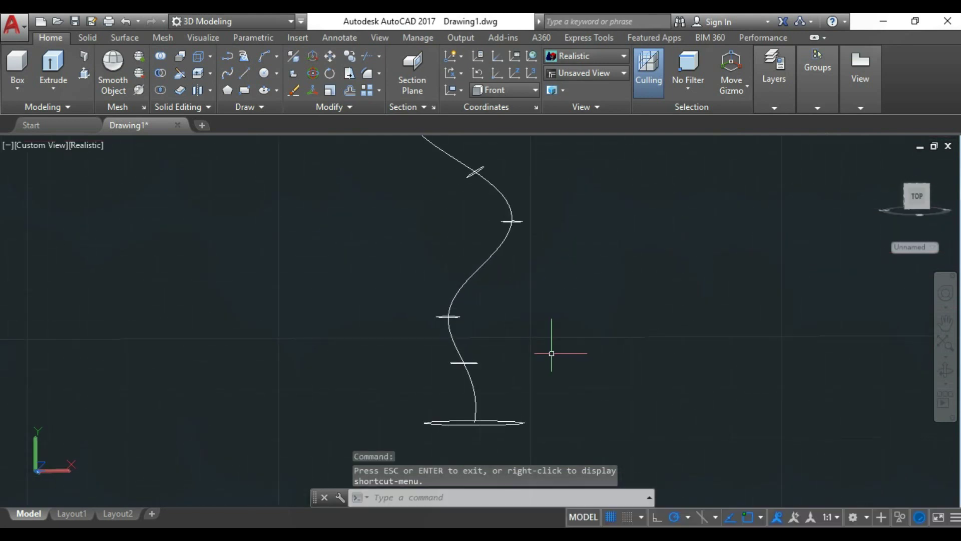
- In the front view, draw two horizontal lines beneath the helix's base ring
left_click(58, 145)
left_click(78, 245)
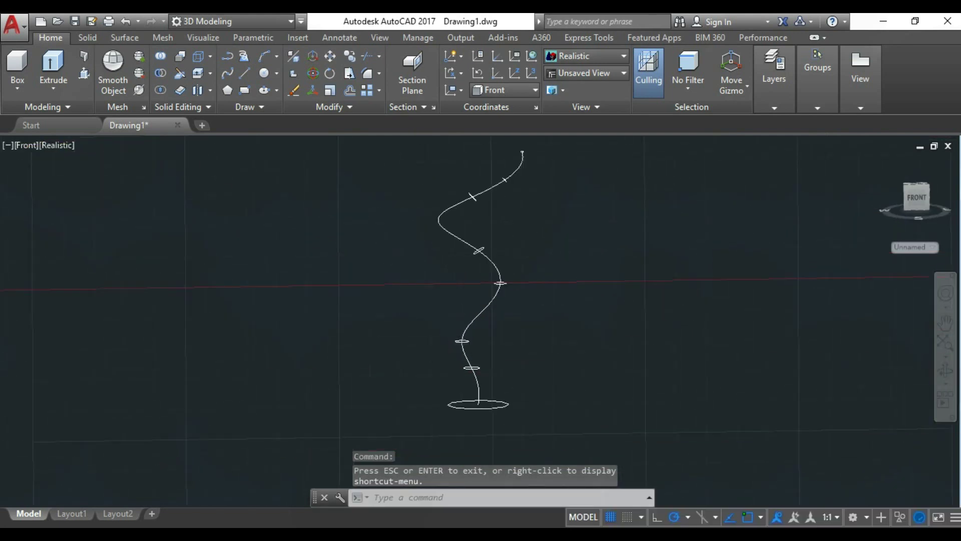
type("l")
key("Return")
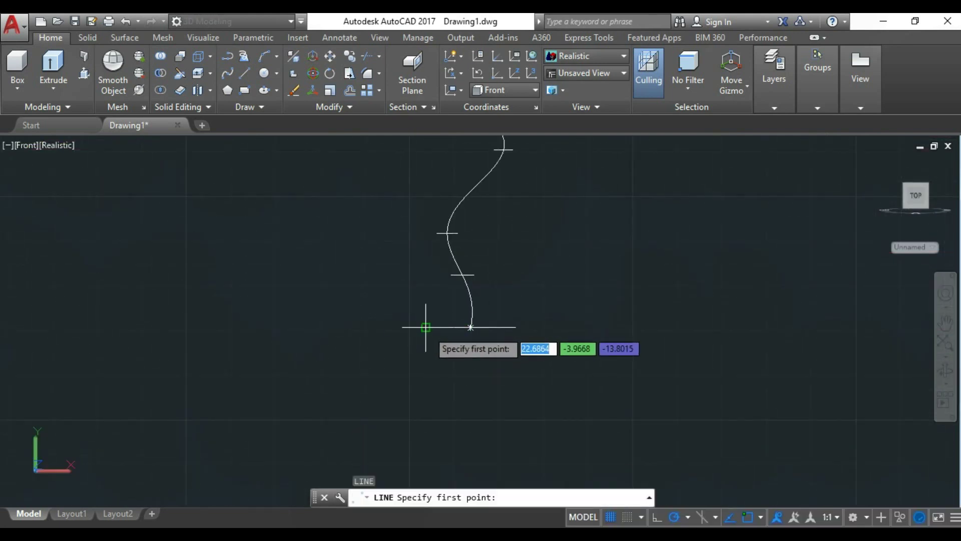
left_click(427, 379)
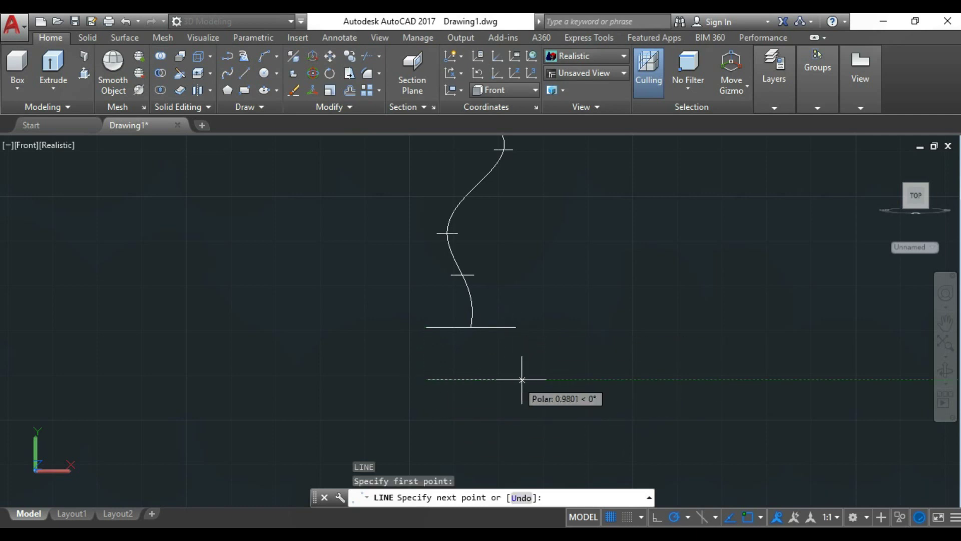
left_click(516, 379)
key("Return")
key("Return")
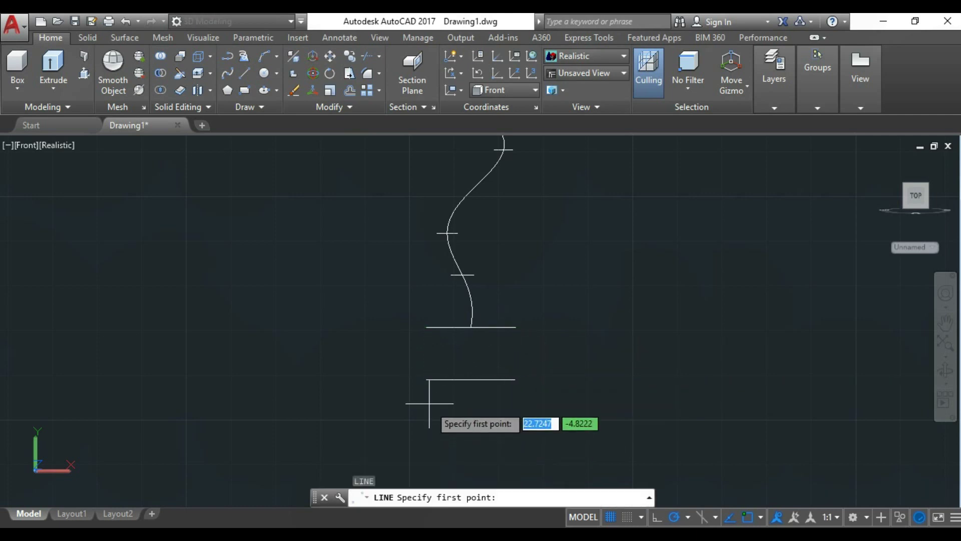
left_click(514, 417)
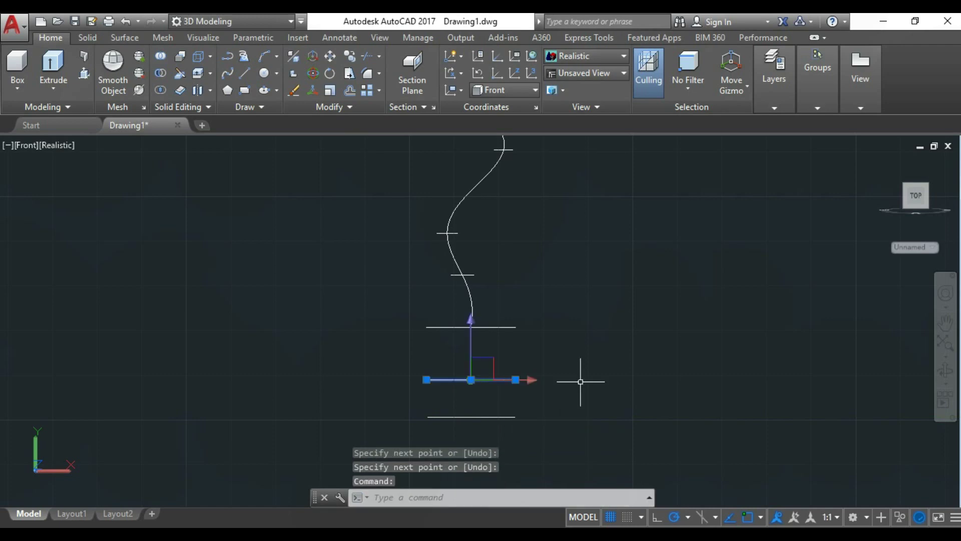
middle_click_drag(751, 365, 596, 367, "shift")
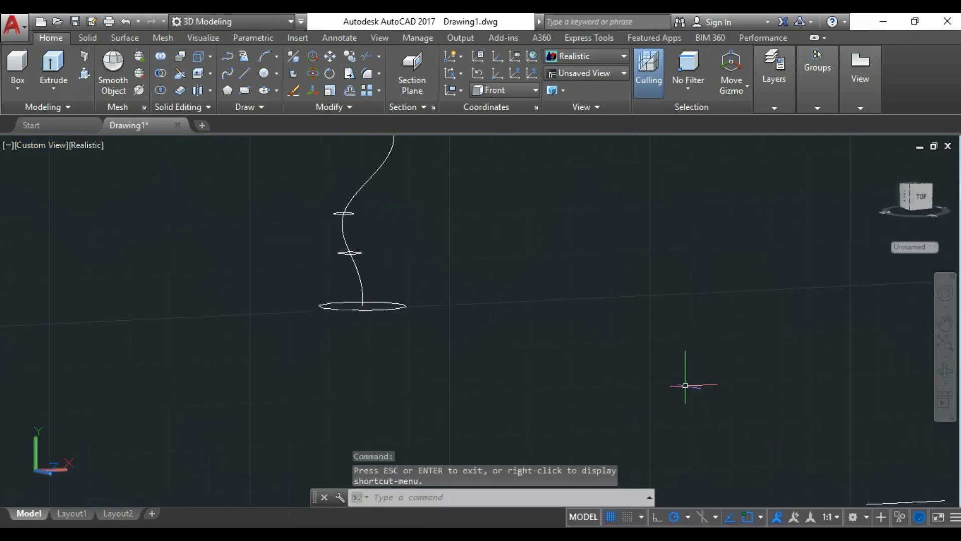
- Start a Loft and pick the first three circles from the stem base upward
left_click(88, 38)
left_click(125, 38)
left_click(28, 73)
scroll(456, 365, "up", 3)
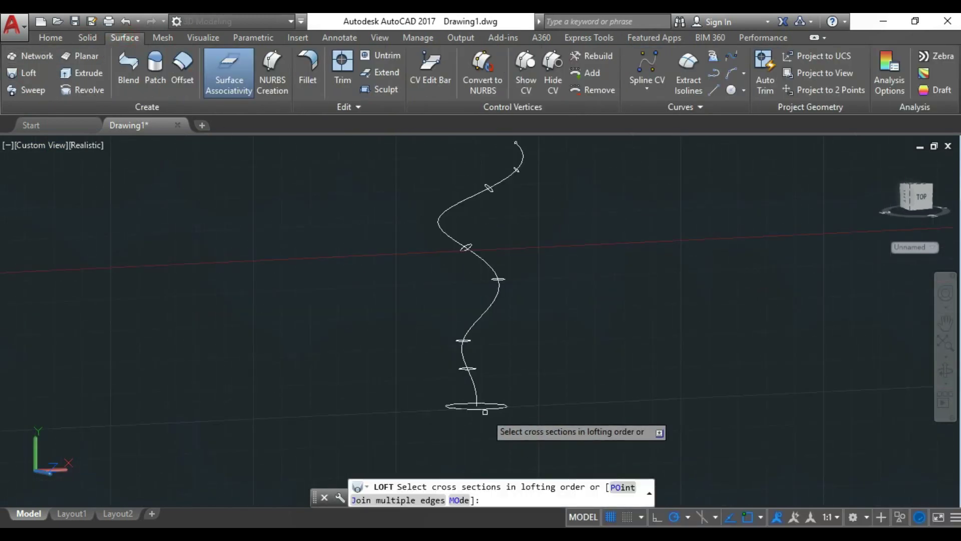
left_click(456, 364)
left_click(454, 302)
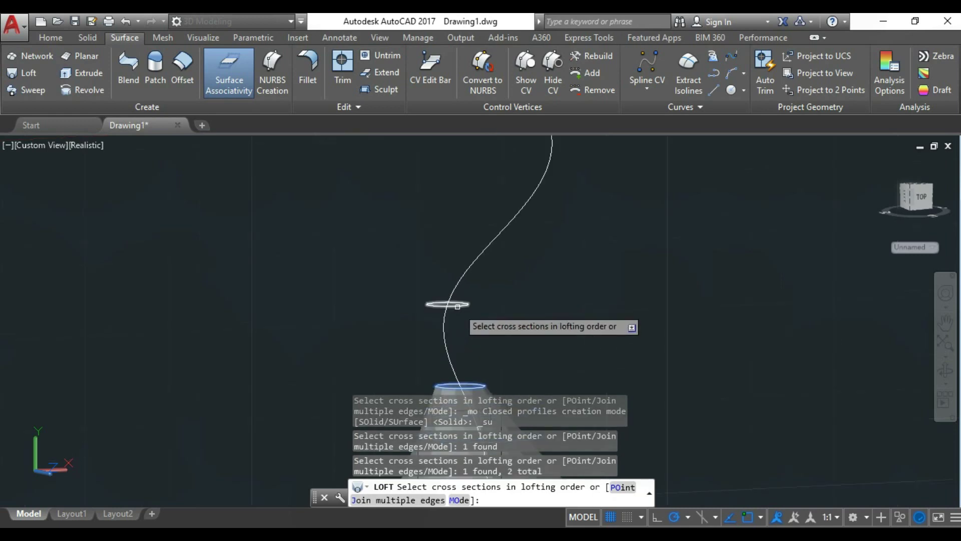
left_click(494, 262)
middle_click_drag(493, 262, 546, 170, "shift")
- Pick the remaining five cross sections in order up to the stem tip
left_click(486, 303)
mouse_move(497, 302)
middle_mouse_down("shift")
mouse_move(495, 238)
mouse_move(370, 312)
middle_mouse_up("shift")
left_click(494, 239)
left_click(370, 312)
left_click(466, 248)
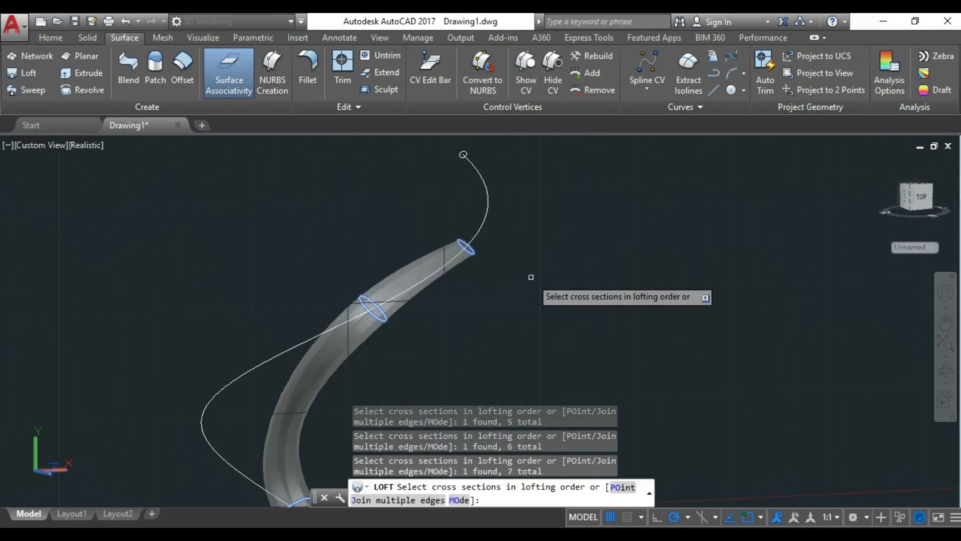
mouse_move(529, 289)
middle_mouse_down("shift")
mouse_move(488, 238)
mouse_move(456, 254)
mouse_move(493, 241)
middle_mouse_up("shift")
left_click(456, 253)
key("Return")
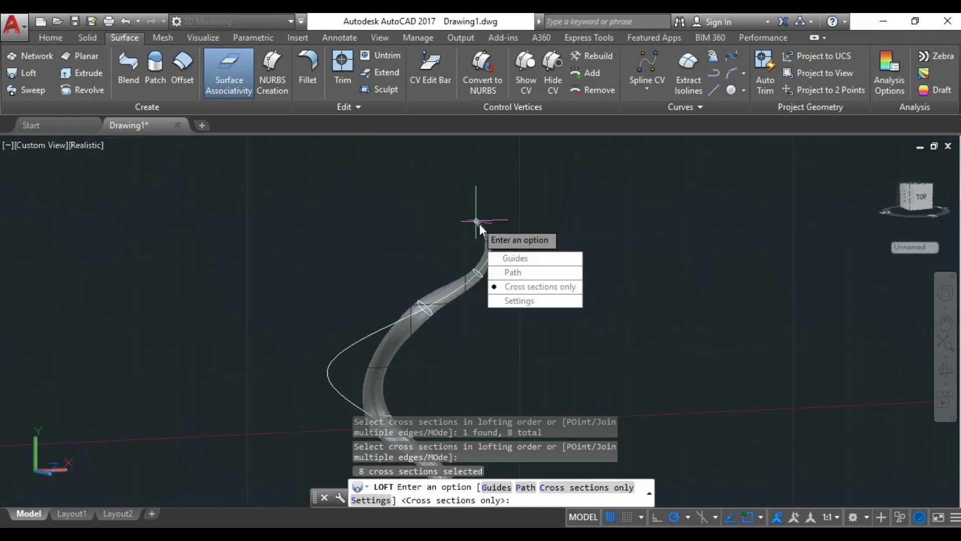
- Make the loft follow the curved stem spline as its path
type("P")
key("Return")
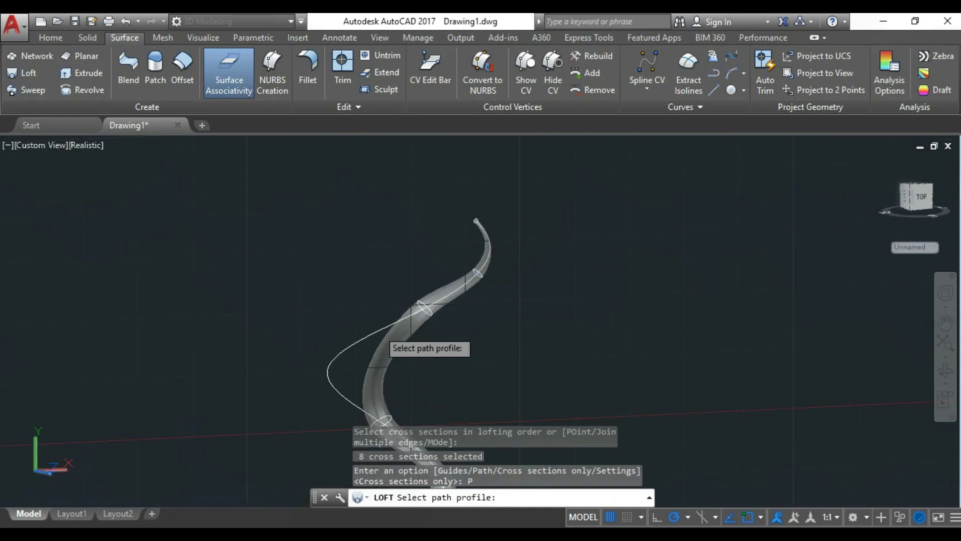
left_click(383, 328)
mouse_move(384, 328)
middle_mouse_down("shift")
mouse_move(386, 301)
mouse_move(467, 266)
mouse_move(506, 139)
mouse_move(431, 307)
mouse_move(520, 238)
mouse_move(296, 260)
mouse_move(554, 254)
mouse_move(231, 367)
middle_mouse_up("shift")
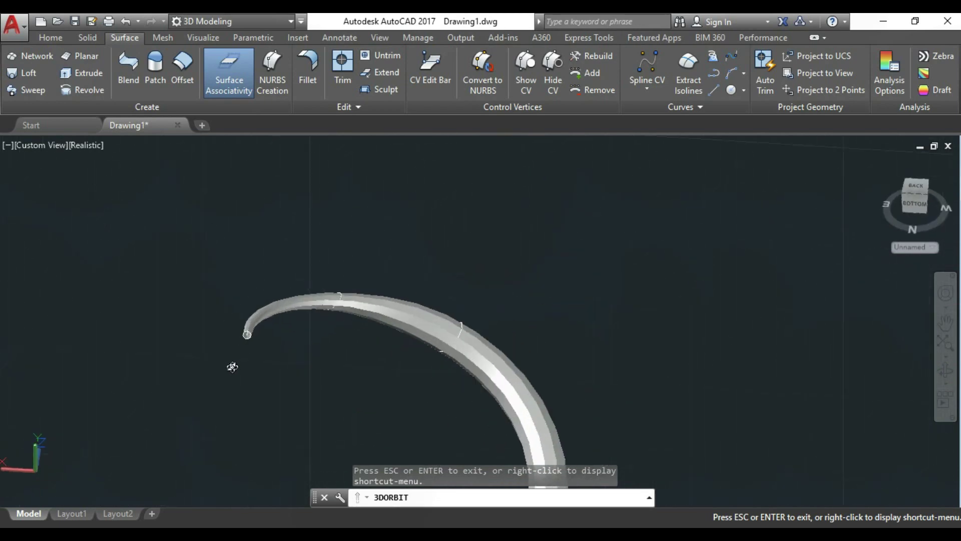
- Place a sphere centred on the lofted stem's narrow tip and check it from several angles
left_click(87, 38)
left_click(30, 89)
scroll(286, 330, "up", 3)
scroll(290, 310, "up", 2)
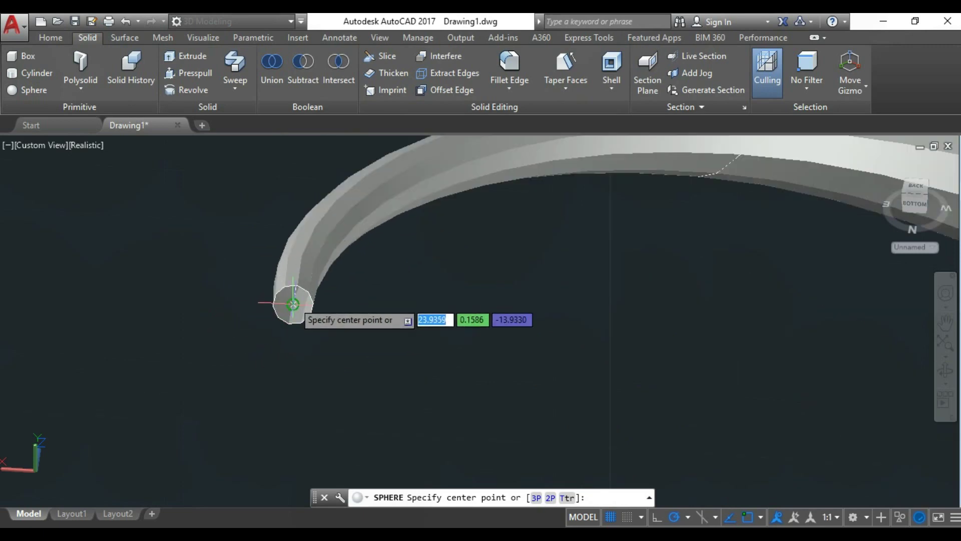
left_click(293, 304)
mouse_move(386, 315)
middle_mouse_down("shift")
mouse_move(400, 303)
mouse_move(376, 282)
middle_mouse_up("shift")
left_click(376, 299)
scroll(375, 298, "up", 2)
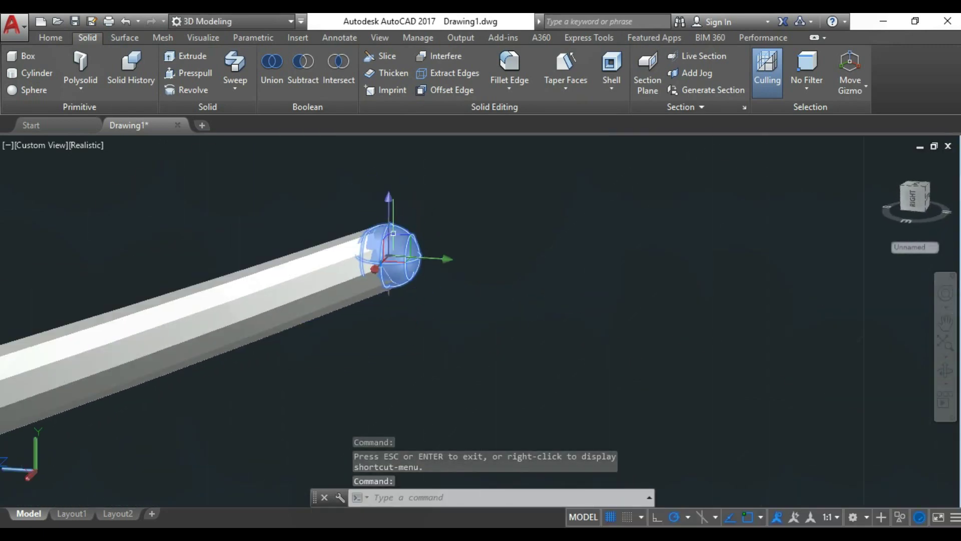
scroll(419, 290, "down", 3)
mouse_move(418, 290)
middle_mouse_down("shift")
mouse_move(596, 316)
mouse_move(384, 330)
mouse_move(399, 337)
mouse_move(478, 301)
middle_mouse_up("shift")
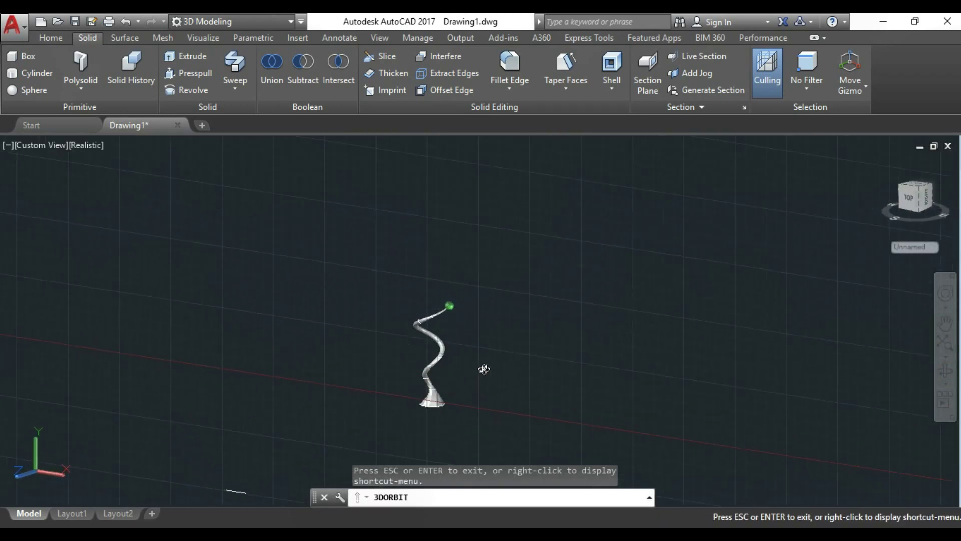
middle_click_drag(449, 319, 436, 315, "shift")
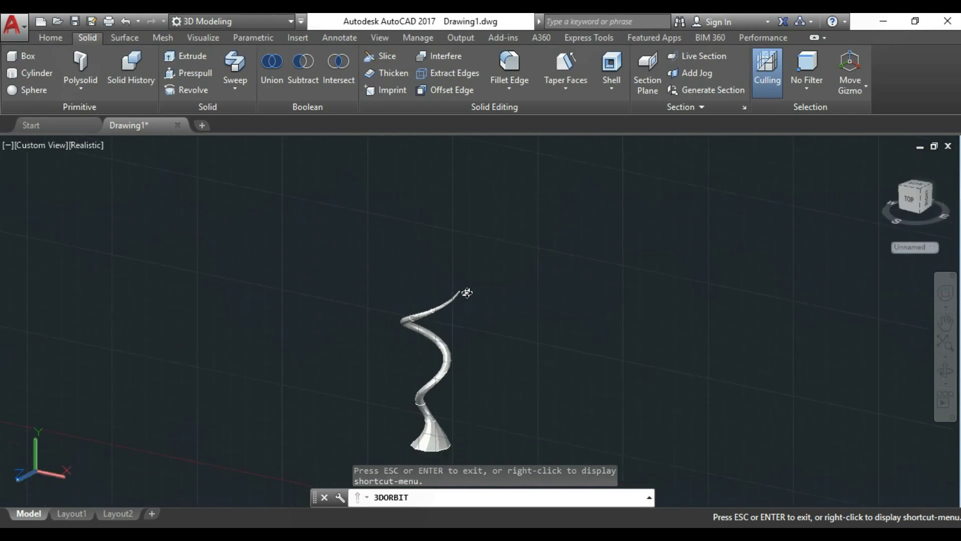
scroll(436, 316, "down", 2)
key("Escape")
- In the front view, draw a short vertical helper line
left_click(41, 145)
left_click(88, 241)
scroll(352, 315, "up", 5)
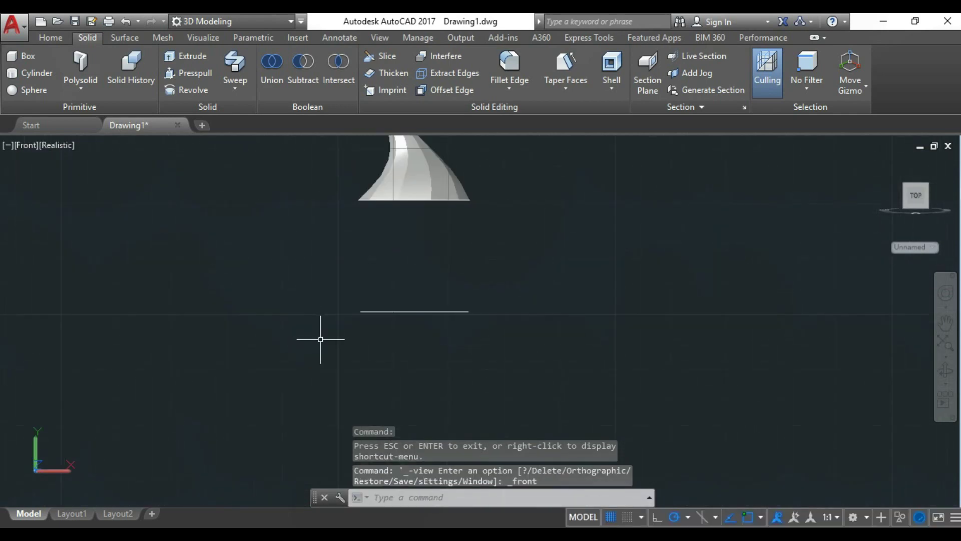
left_click(51, 37)
left_click(227, 73)
key("Escape")
type("l")
key("Return")
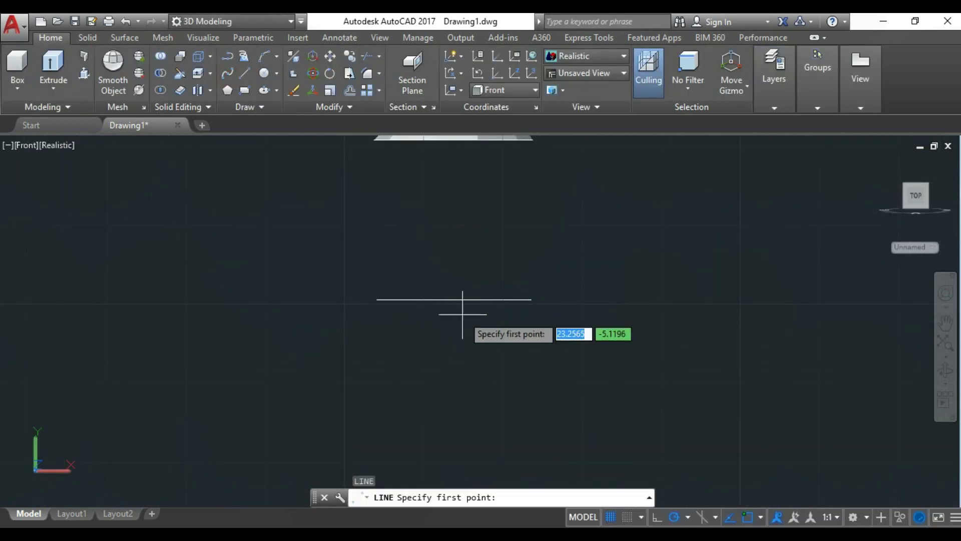
left_click(454, 255)
left_click(453, 375)
- Draw an S-shaped spline through six points starting at the helper line's end
left_click(228, 73)
scroll(320, 280, "up", 3)
left_click(386, 302)
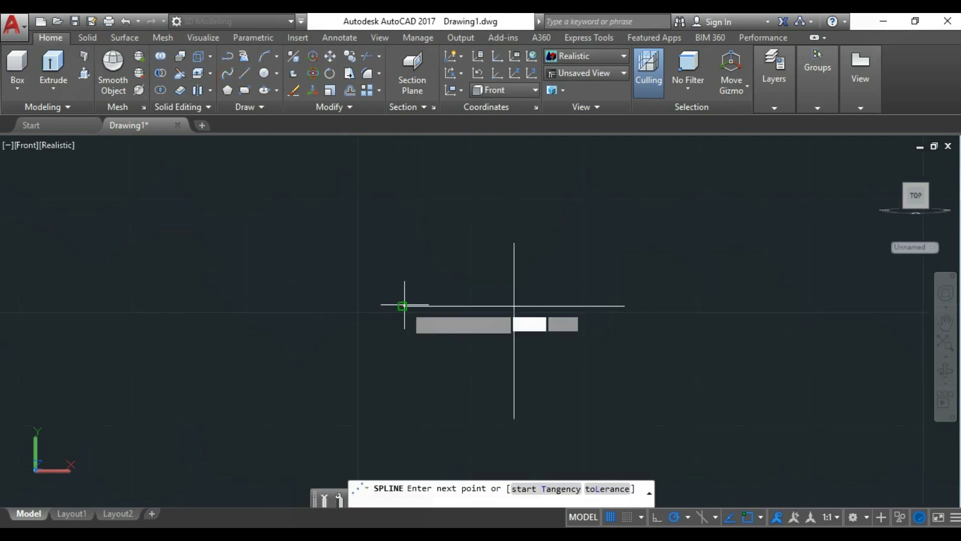
scroll(399, 328, "up", 4)
left_click(382, 302)
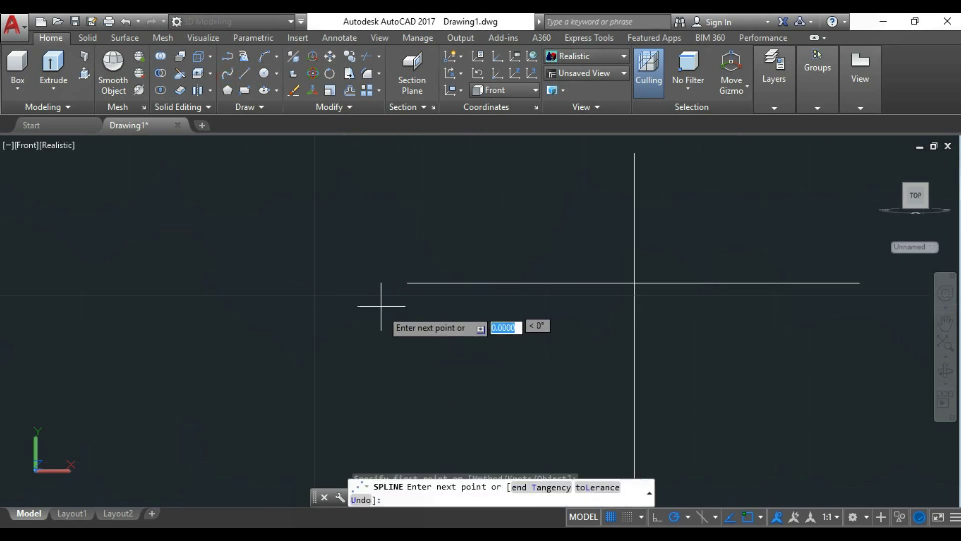
left_click(382, 340)
left_click(405, 359)
scroll(398, 365, "up", 3)
left_click(353, 368)
scroll(354, 360, "down", 6)
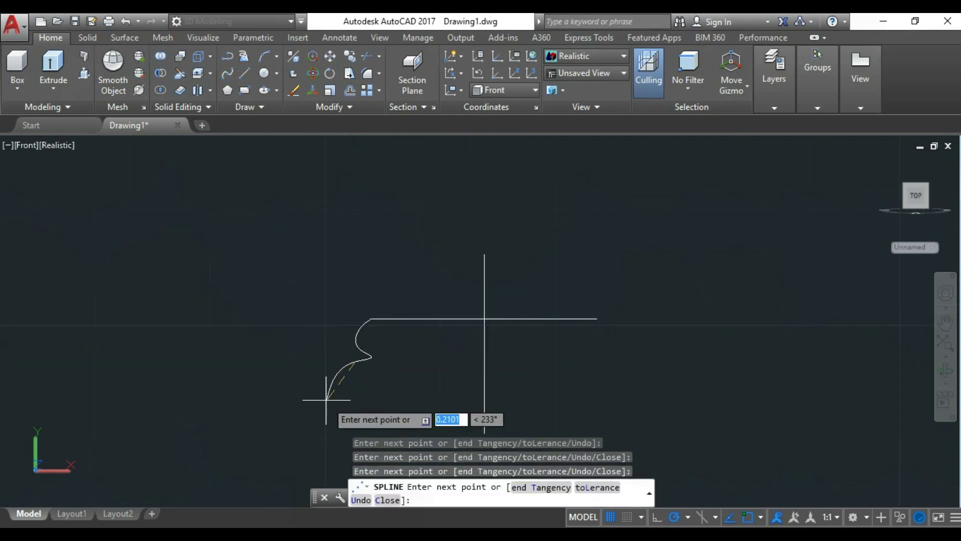
left_click(346, 399)
key("Return")
- Offset the S-curve to create a parallel twin beside it
type("l")
key("Return")
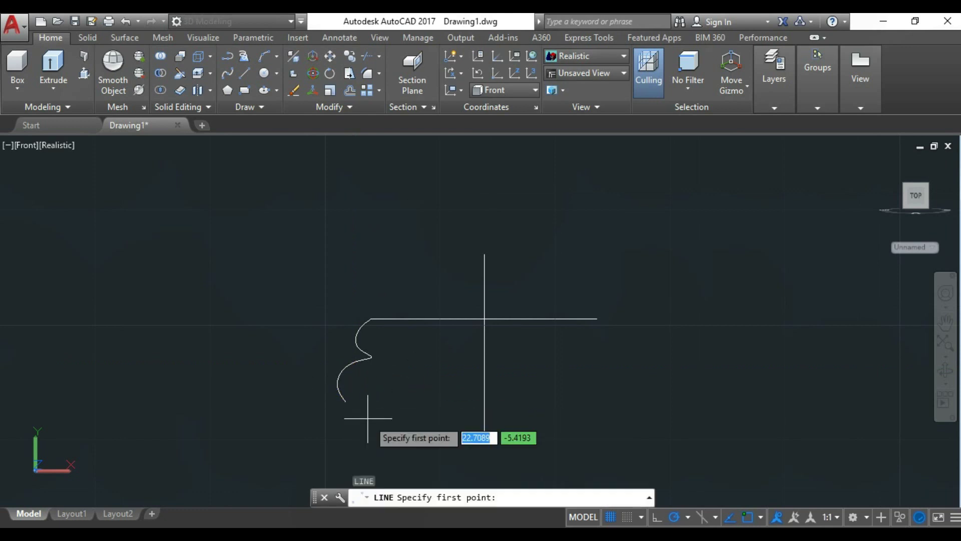
left_click(345, 402)
scroll(391, 402, "up", 5)
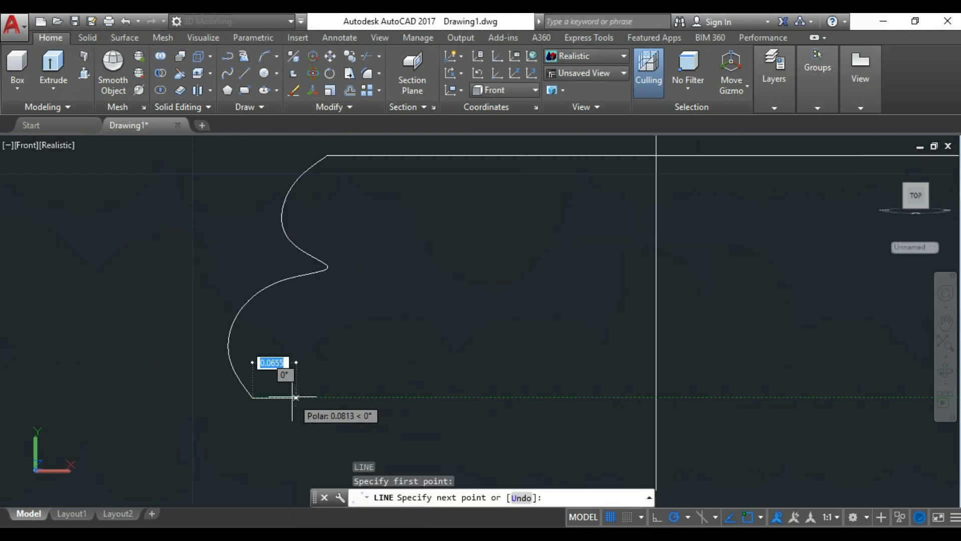
key("Escape")
type("o")
key("Return")
key("Return")
left_click(293, 280)
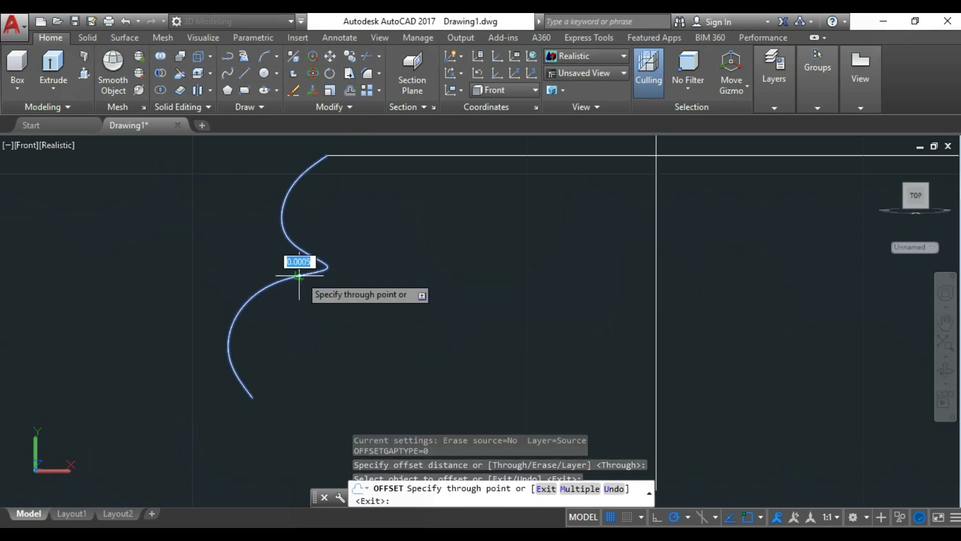
left_click(341, 283)
scroll(350, 351, "down", 3)
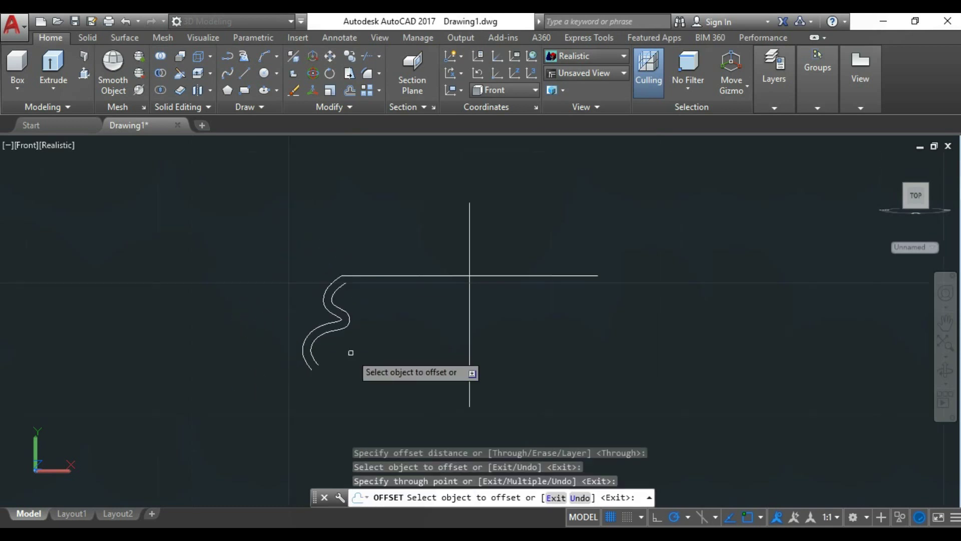
key("Escape")
- Delete the horizontal helper line and close the curve ends with arcs
left_click(422, 272)
key("Delete")
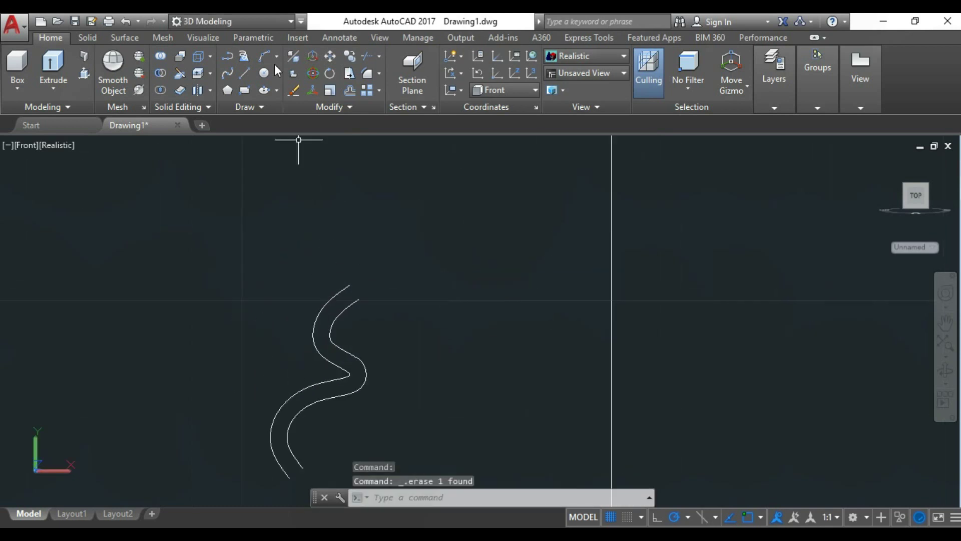
left_click(276, 56)
left_click(328, 253)
scroll(350, 315, "up", 1)
left_click(334, 280)
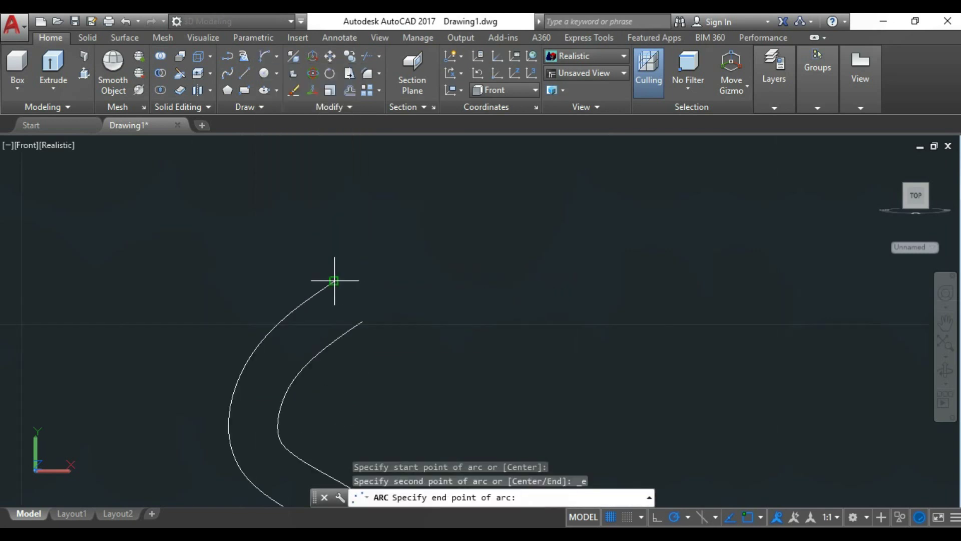
left_click(362, 322)
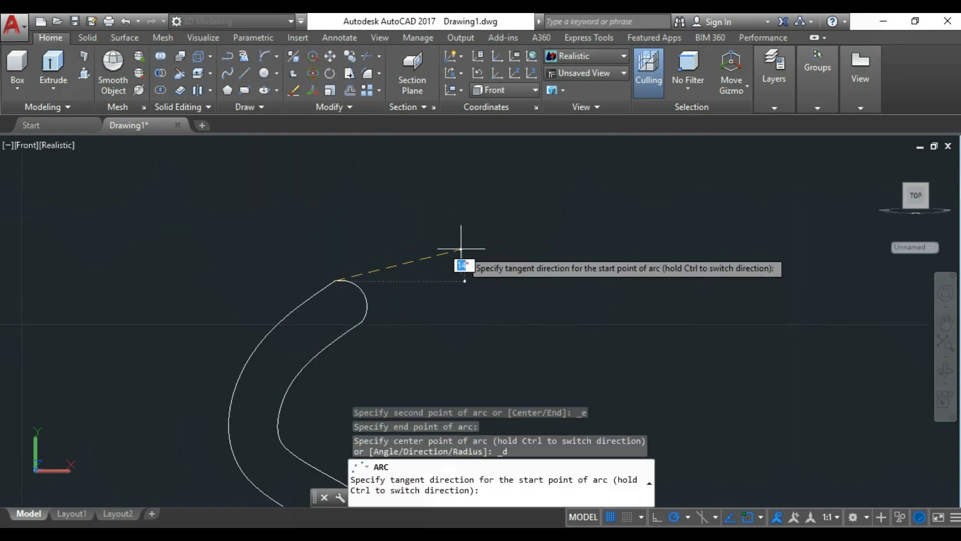
key("Escape")
key("Return")
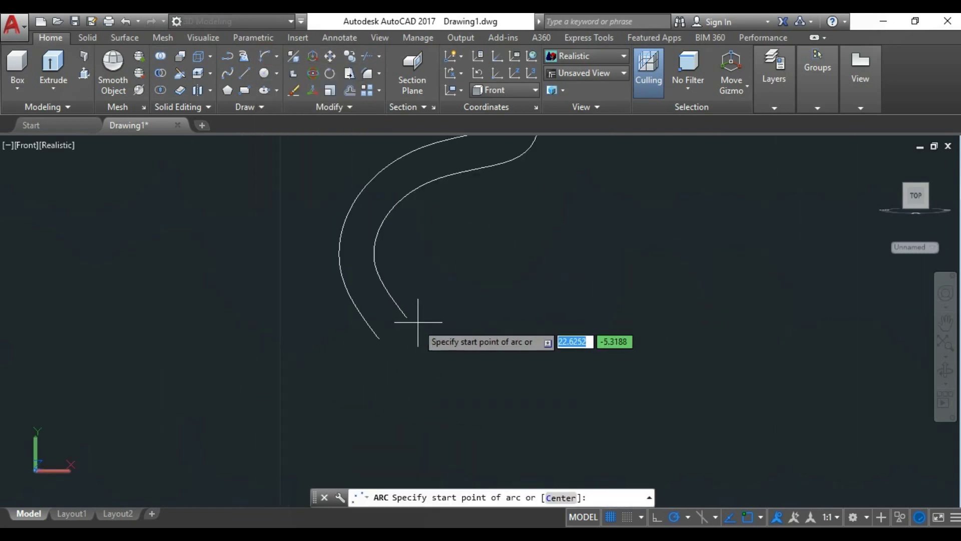
left_click(379, 339)
left_click(461, 337)
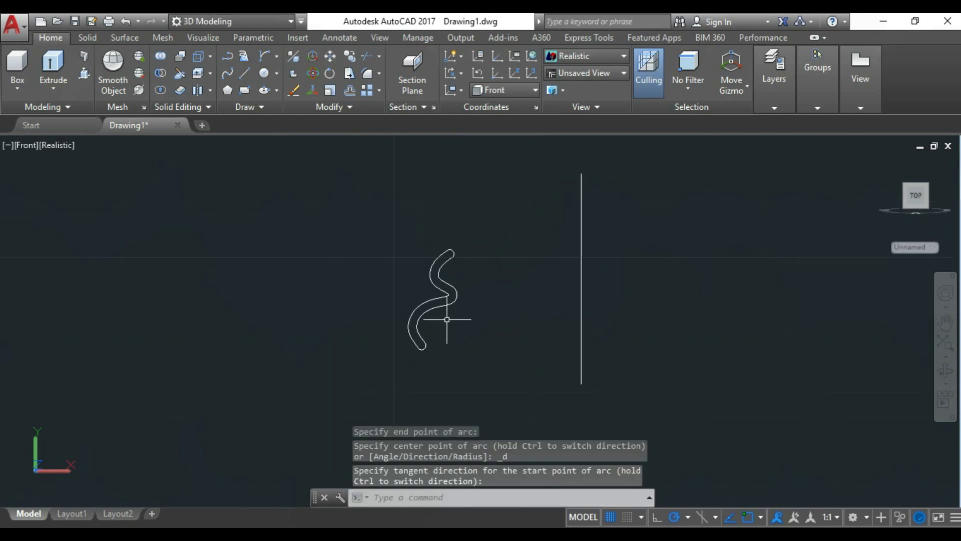
- Convert the closed S-shaped outline into a region with REG
type("reg")
key("Return")
left_click(350, 218)
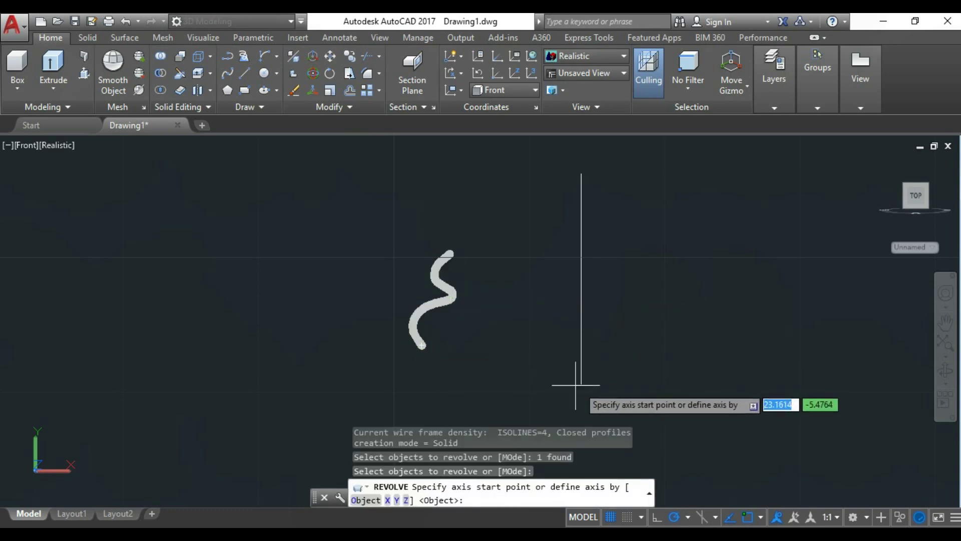
- Revolve the wavy profile a full 360° about the vertical line into a ringed base
left_click(580, 390)
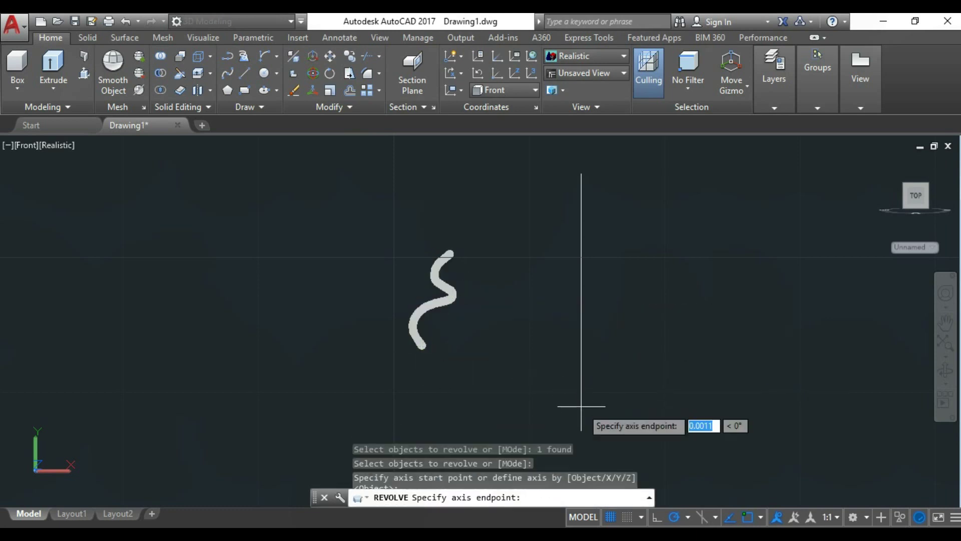
left_click(580, 210)
type("360")
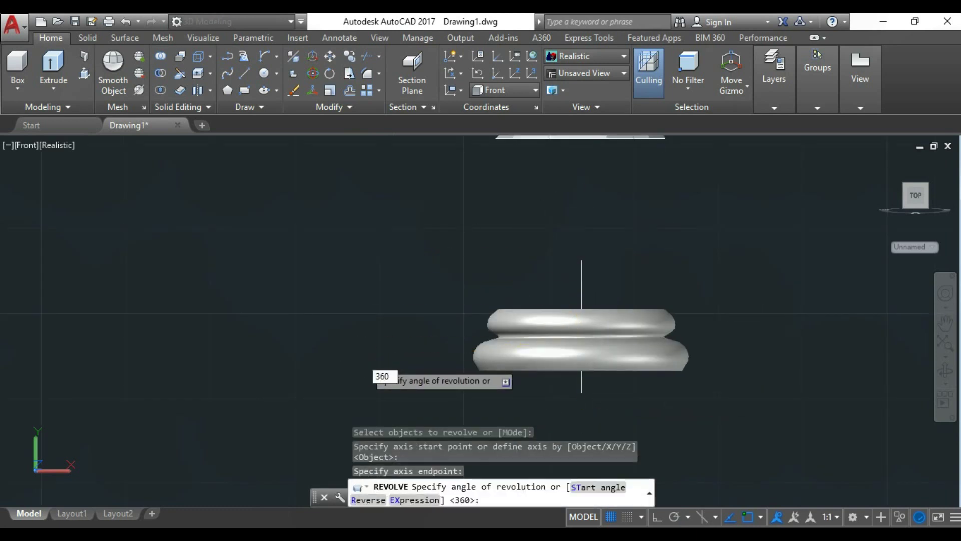
key("Return")
left_click(500, 341)
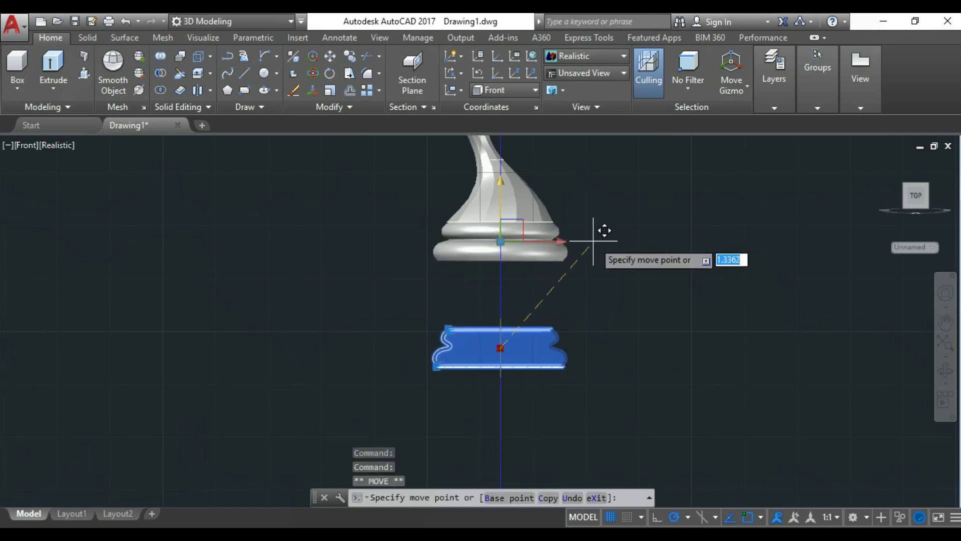
left_click(501, 258)
key("Escape")
mouse_move(559, 388)
middle_mouse_down("shift")
mouse_move(547, 242)
mouse_move(562, 298)
middle_mouse_up("shift")
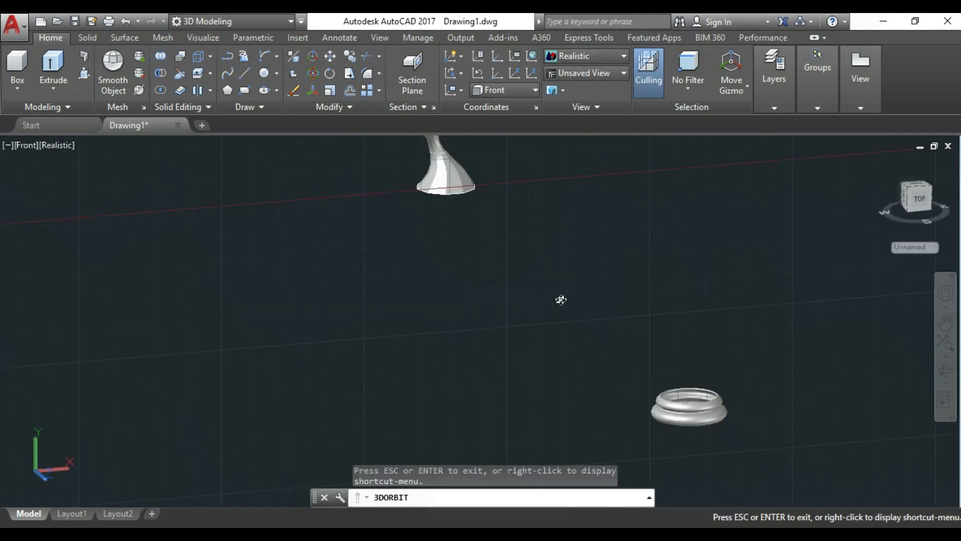
- In Top view, move the base ring under the twisting stem
left_click(44, 147)
left_click(65, 172)
left_click(310, 368)
type("m")
key("Return")
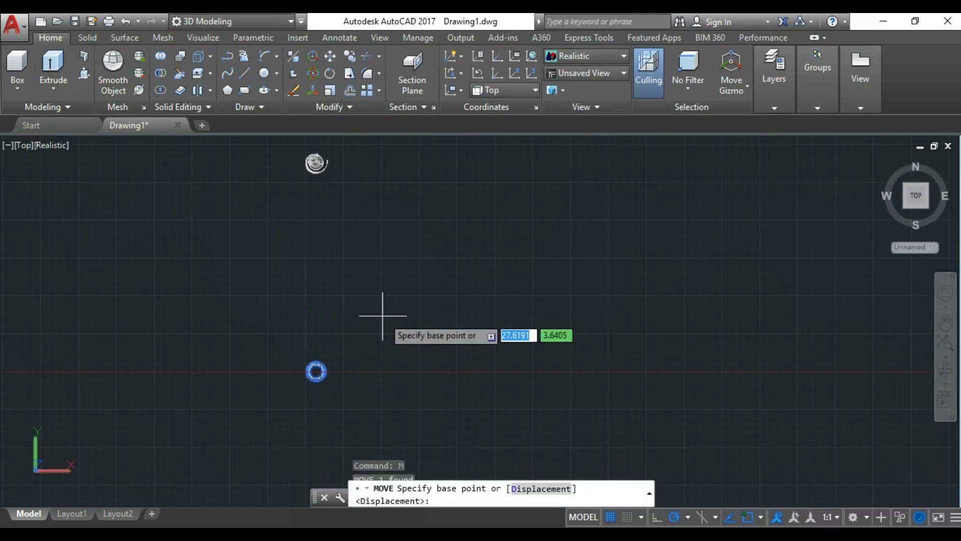
left_click(401, 320)
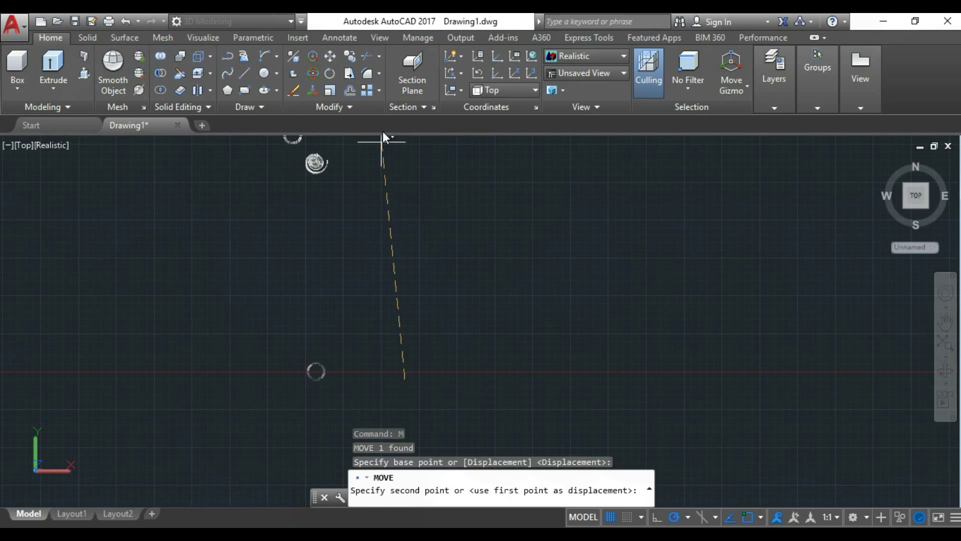
left_click(411, 190)
- Restart a move of the ring, then orbit to a low 3D angle to check the base
scroll(342, 156, "up", 3)
key("Return")
left_click(688, 332)
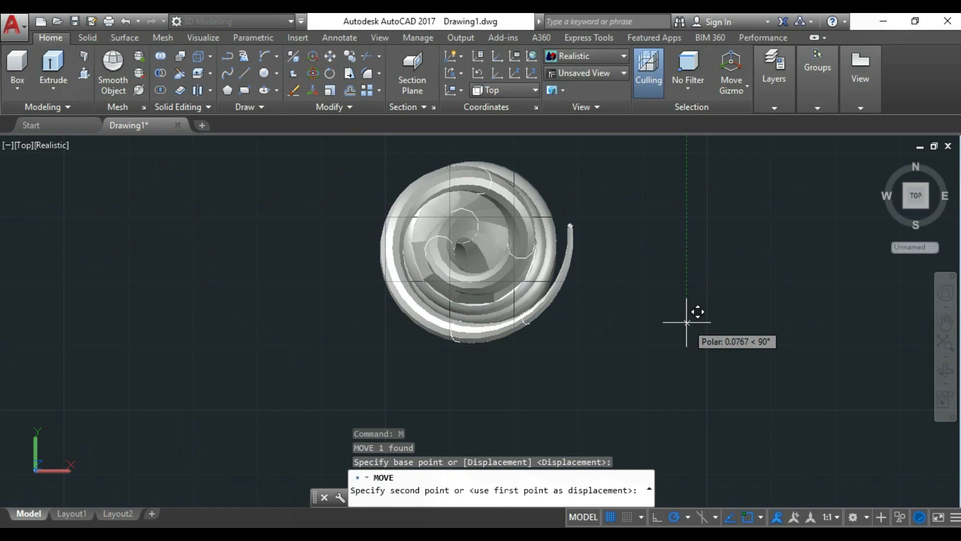
mouse_move(568, 339)
middle_mouse_down("shift")
mouse_move(532, 412)
mouse_move(500, 335)
mouse_move(704, 209)
mouse_move(732, 337)
mouse_move(593, 273)
mouse_move(419, 286)
mouse_move(497, 344)
mouse_move(393, 307)
mouse_move(632, 370)
mouse_move(451, 307)
middle_mouse_up("shift")
scroll(451, 307, "down", 5)
scroll(525, 332, "down", 3)
scroll(467, 279, "up", 5)
- Clear the orbit and selection and switch to Top view
scroll(416, 330, "down", 5)
key("Escape")
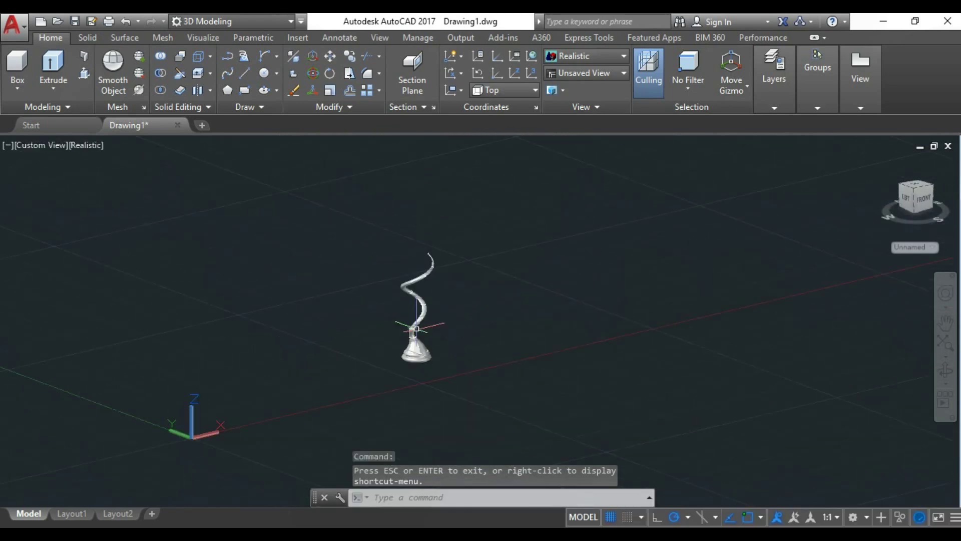
left_click(334, 219)
key("Escape")
left_click(34, 145)
left_click(63, 182)
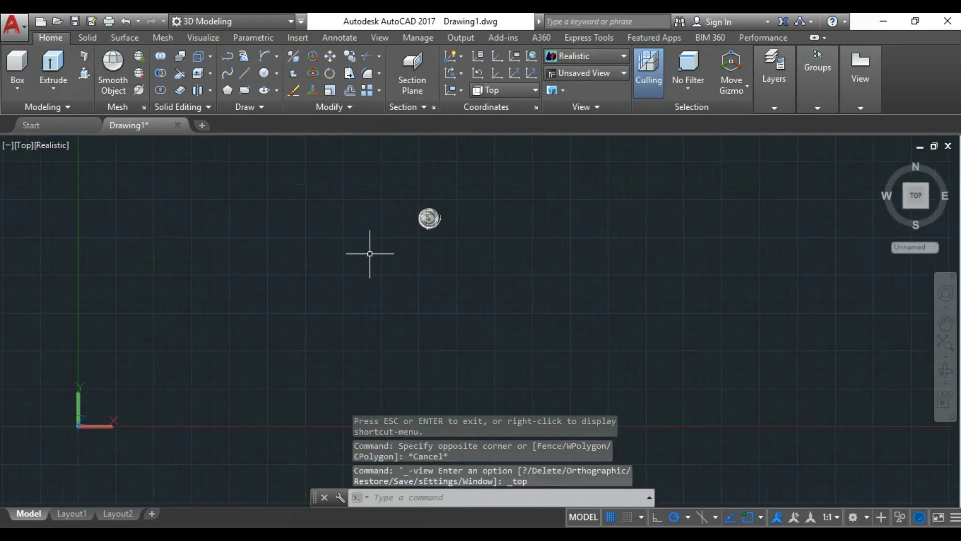
- Move the 12 stem parts onto the base
type("m")
key("Return")
left_click(376, 221)
left_click(671, 382)
key("Return")
left_click(513, 383)
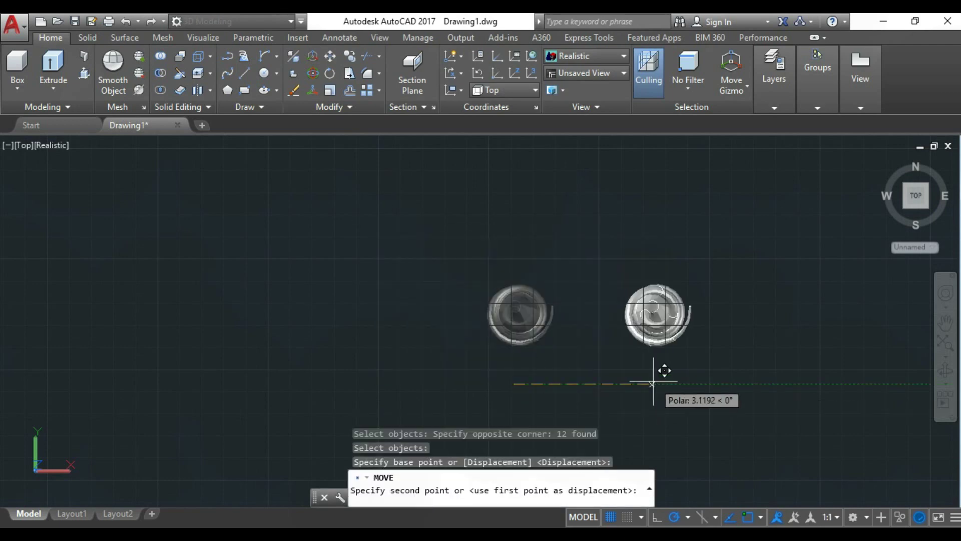
left_click(655, 383)
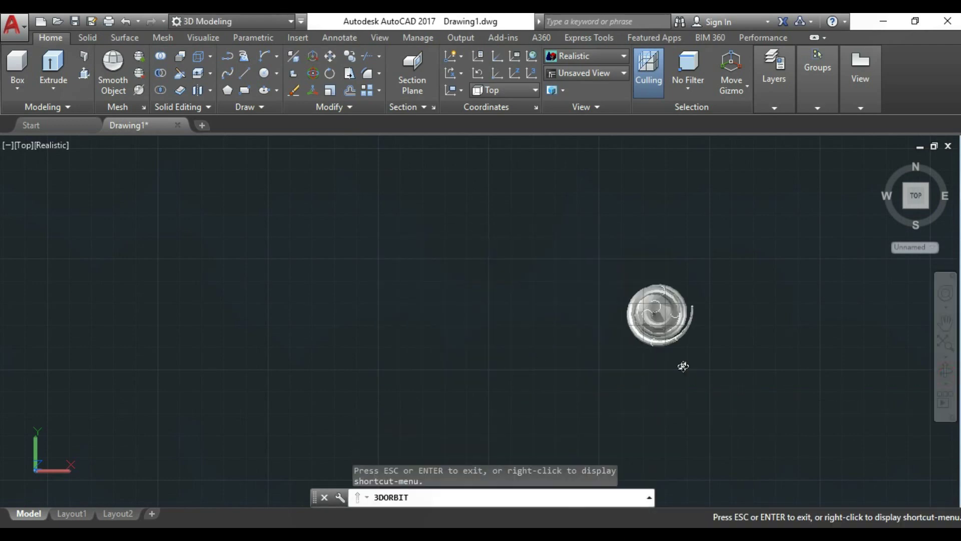
- Move the twisted stem 5 units to the right
mouse_move(682, 365)
middle_mouse_down("shift")
mouse_move(712, 403)
mouse_move(626, 390)
middle_mouse_up("shift")
scroll(493, 365, "down", 2)
left_click(493, 366)
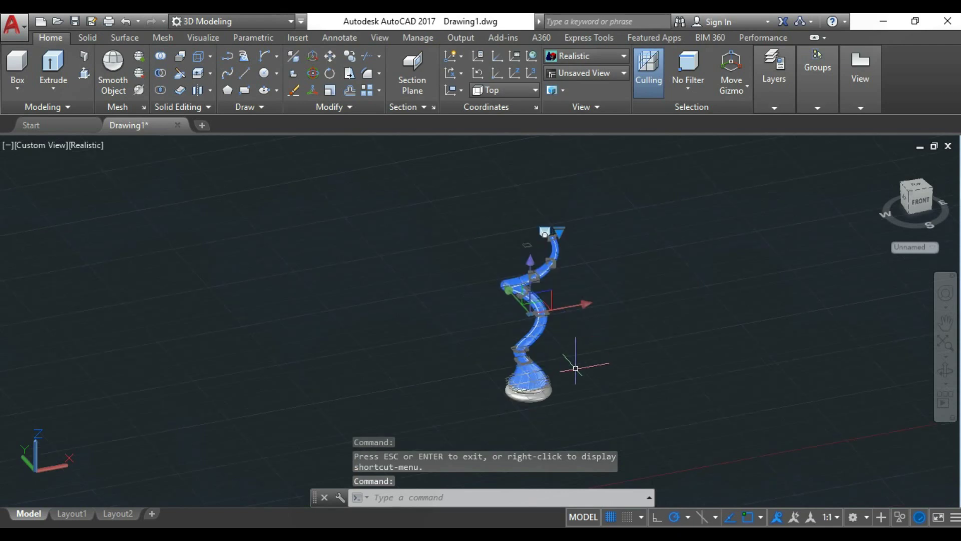
type("m")
key("Return")
left_click(621, 390)
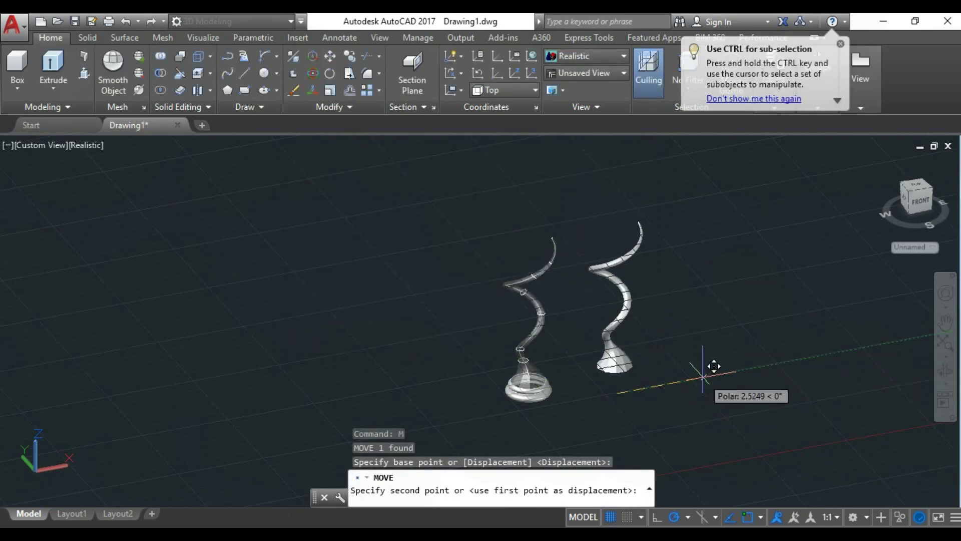
type("5")
key("Return")
- Start a move of the base ring, cancel it, and orbit the scene sideways
left_click(550, 393)
type("m")
key("Return")
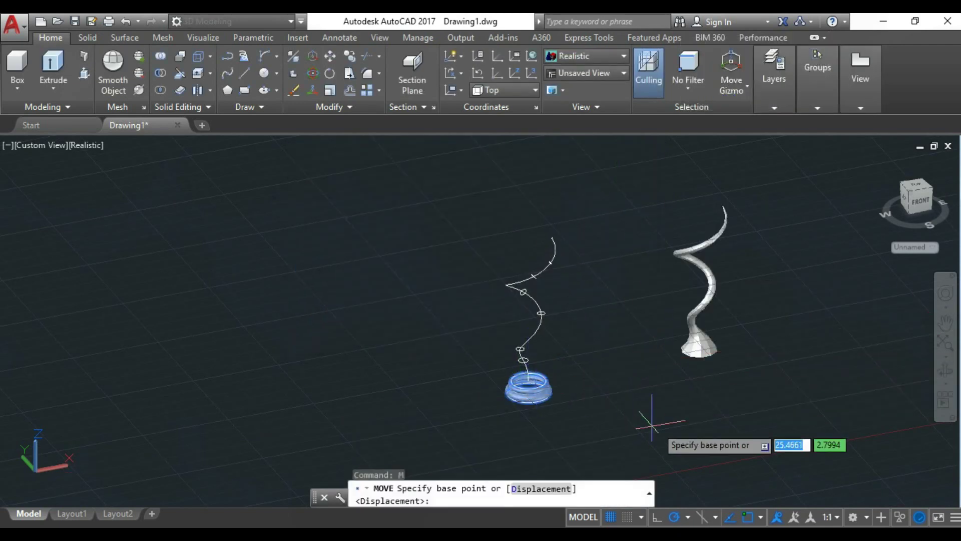
left_click(711, 432)
key("Escape")
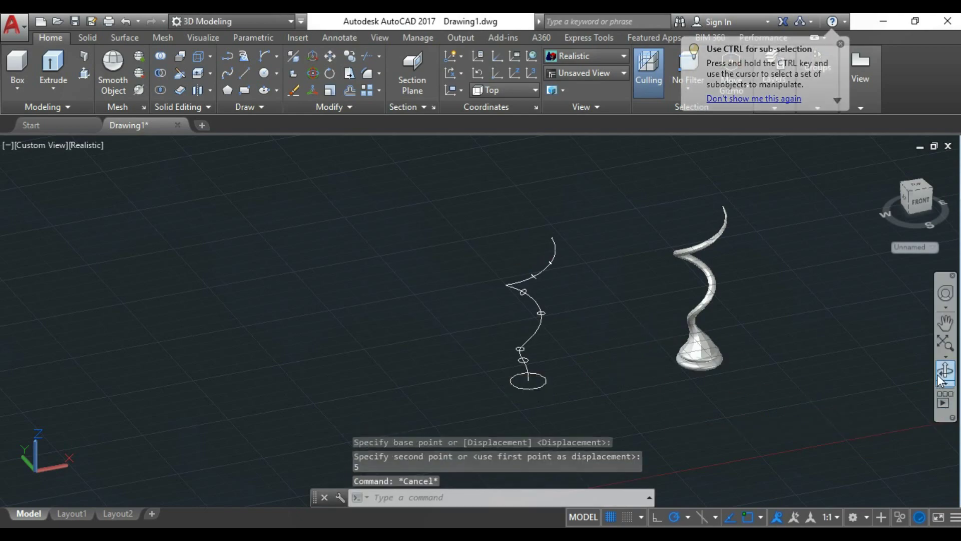
left_click(945, 370)
mouse_move(610, 326)
left_mouse_down()
mouse_move(396, 302)
mouse_move(442, 320)
mouse_move(317, 307)
left_mouse_up()
key("Escape")
- Erase the leftover wire path, leaving only the stem-and-base solid
left_click(513, 179)
left_click(641, 270)
key("Delete")
left_click(945, 370)
key("Escape")
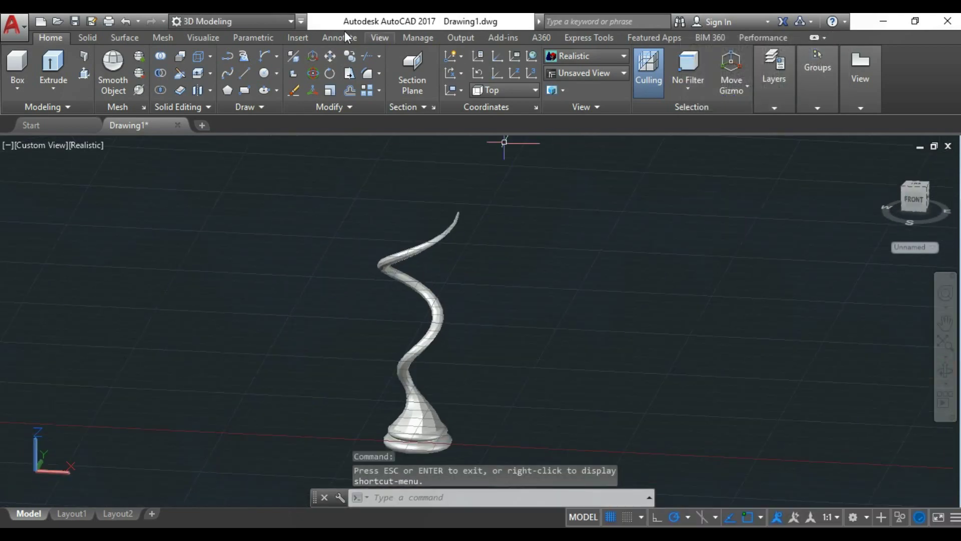
left_click(203, 38)
- Open the Materials Browser and list the Autodesk Library's Metal materials
left_click(670, 56)
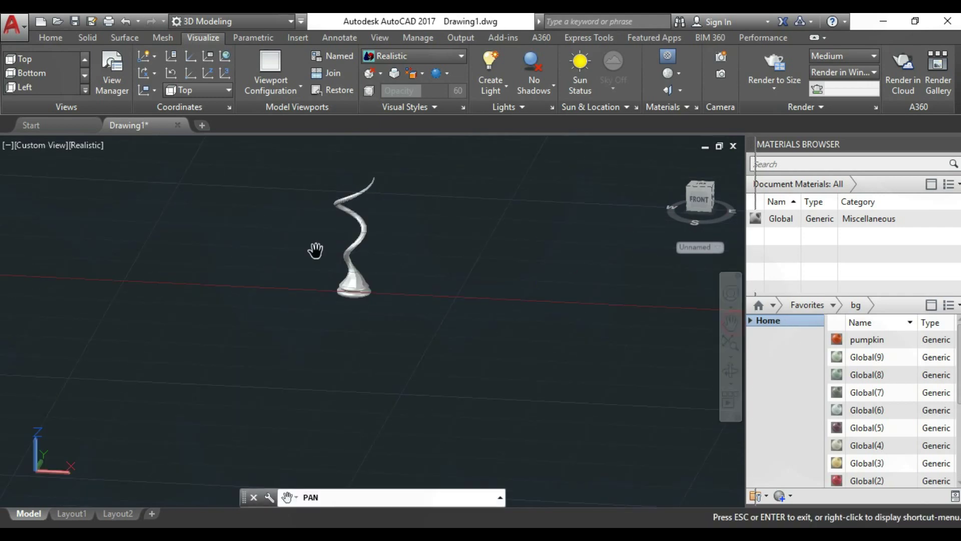
scroll(465, 345, "up", 1)
key("Escape")
left_click(750, 320)
double_click(787, 344)
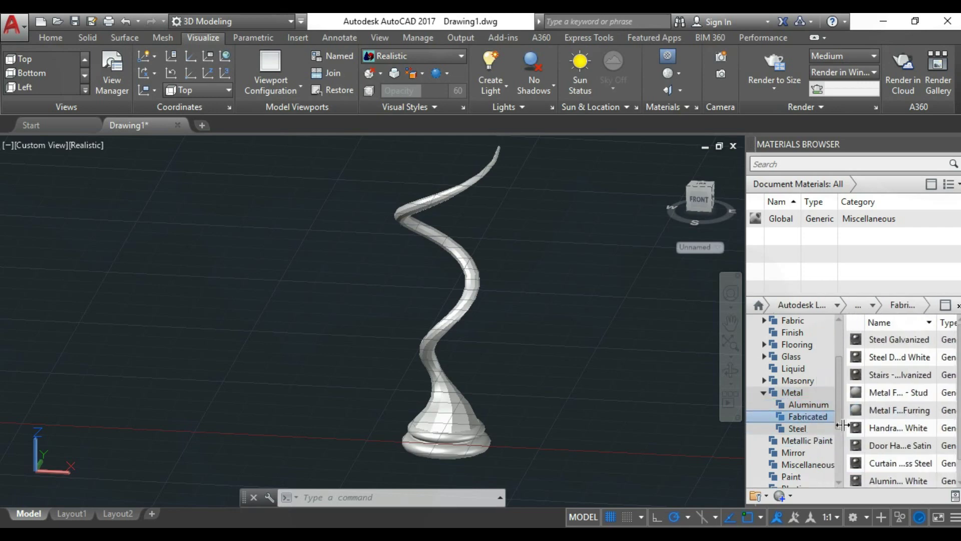
scroll(932, 419, "down", 3)
scroll(936, 422, "down", 3)
scroll(941, 424, "down", 2)
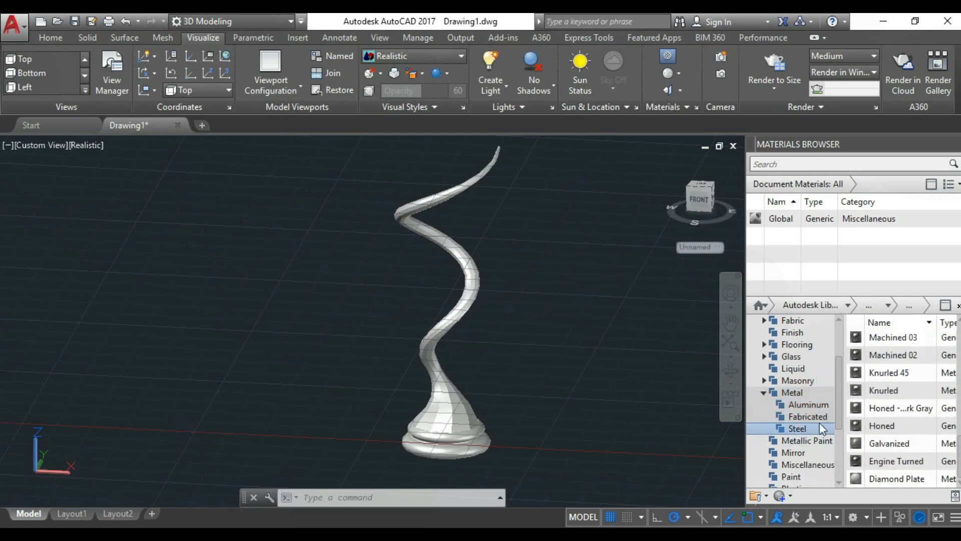
scroll(954, 430, "down", 3)
left_click(810, 405)
scroll(902, 408, "down", 3)
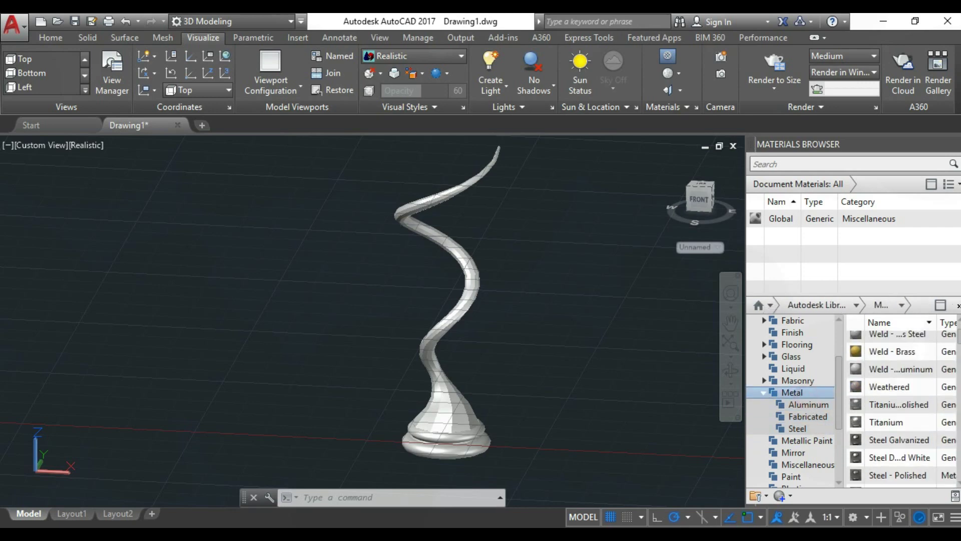
scroll(893, 417, "down", 2)
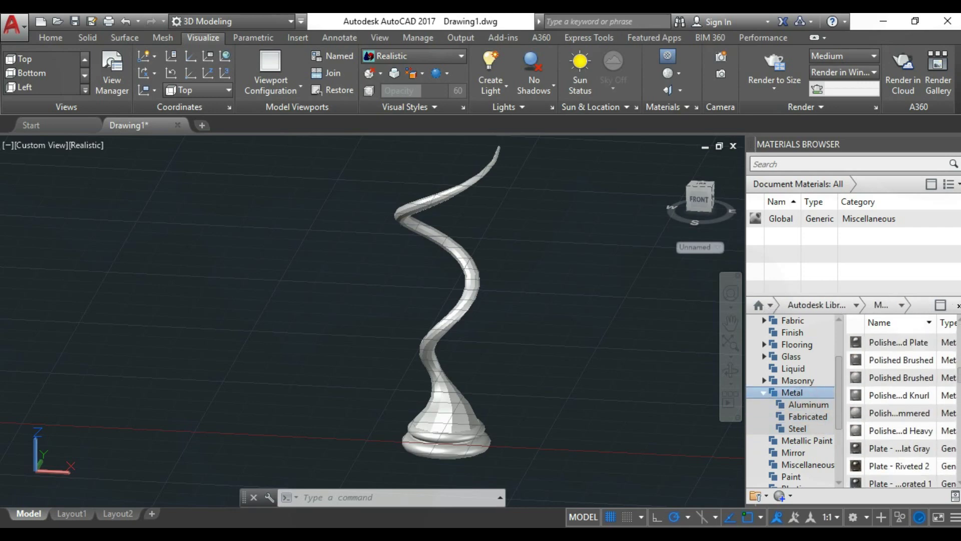
scroll(892, 417, "down", 1)
- Apply Plate - Riveted 2 to both the stem and the lamp base
left_click_drag(447, 418, 440, 436)
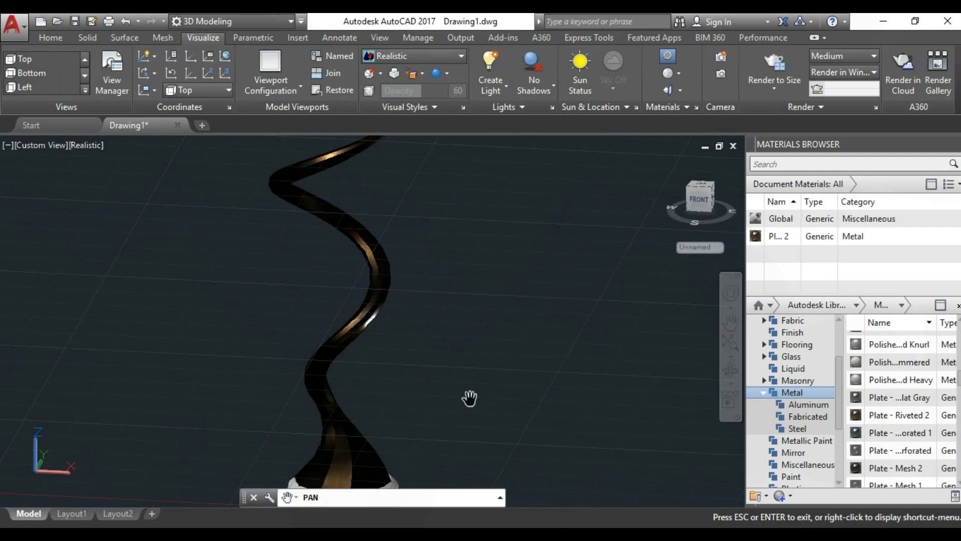
scroll(469, 397, "up", 5)
left_click_drag(871, 420, 461, 419)
scroll(445, 426, "down", 5)
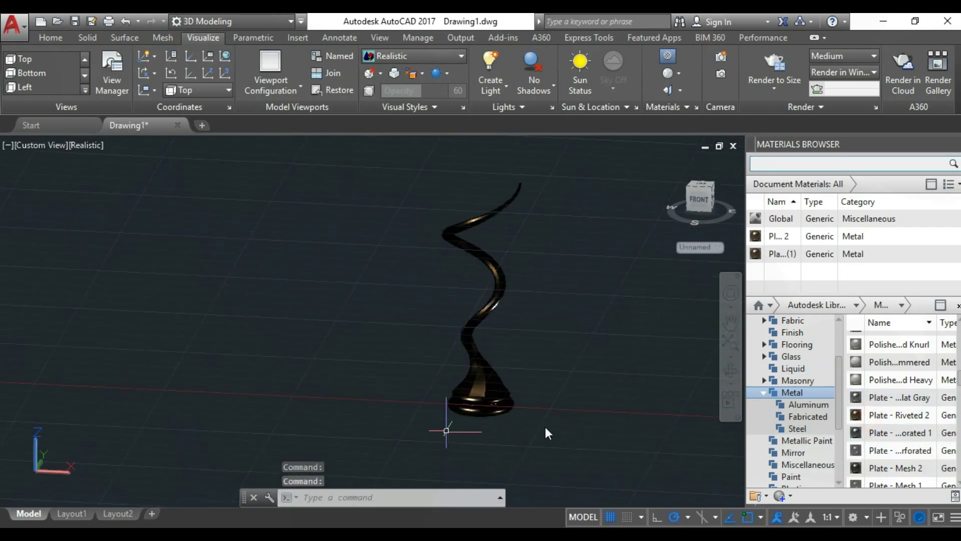
- Orbit behind the stem to check the metal finish, then close the Materials Browser
left_click(730, 371)
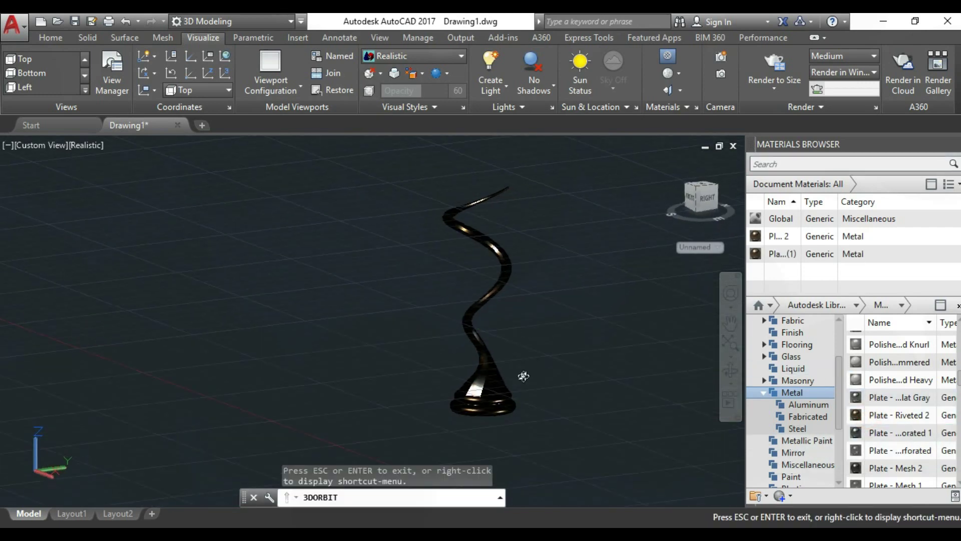
mouse_move(523, 376)
left_mouse_down()
mouse_move(481, 356)
mouse_move(500, 372)
mouse_move(624, 371)
left_mouse_up()
key("Escape")
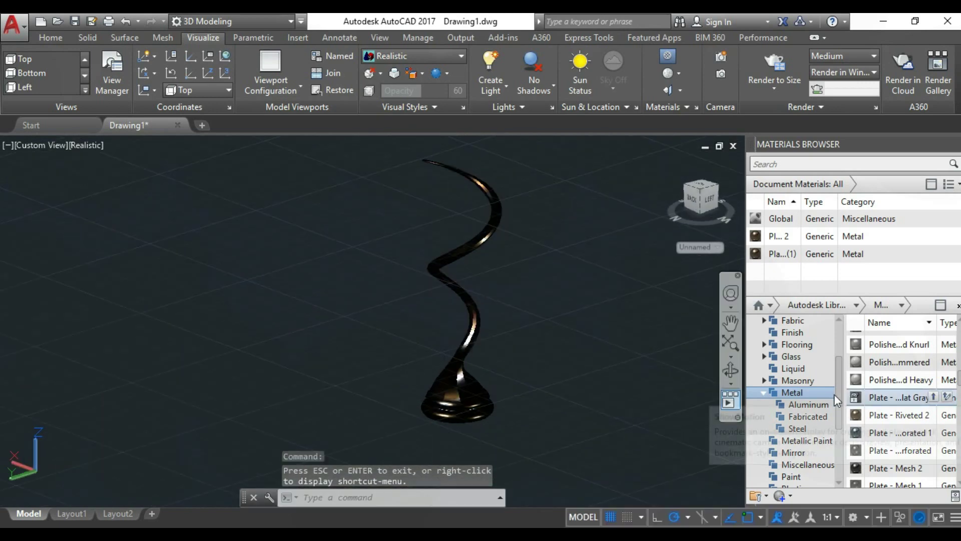
left_click(957, 146)
scroll(311, 279, "down", 3)
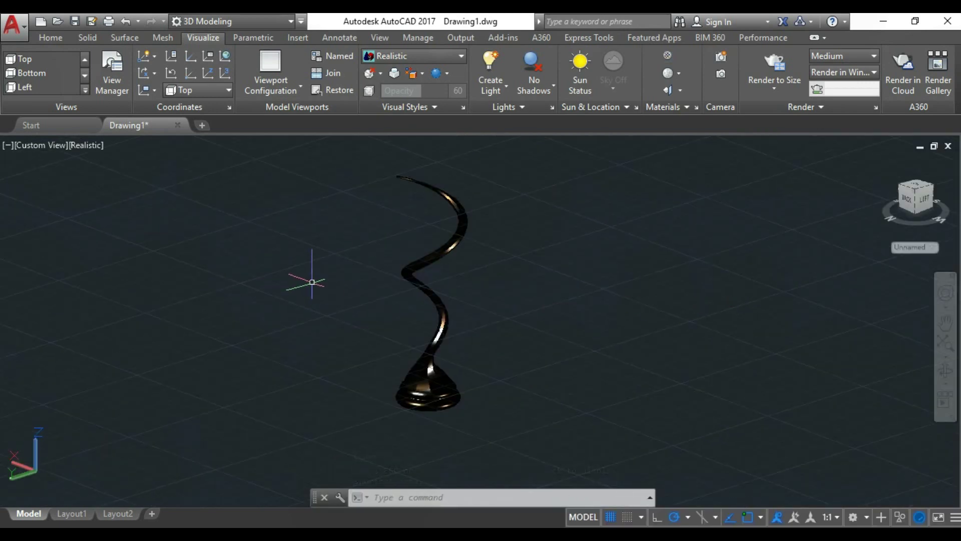
scroll(402, 296, "up", 2)
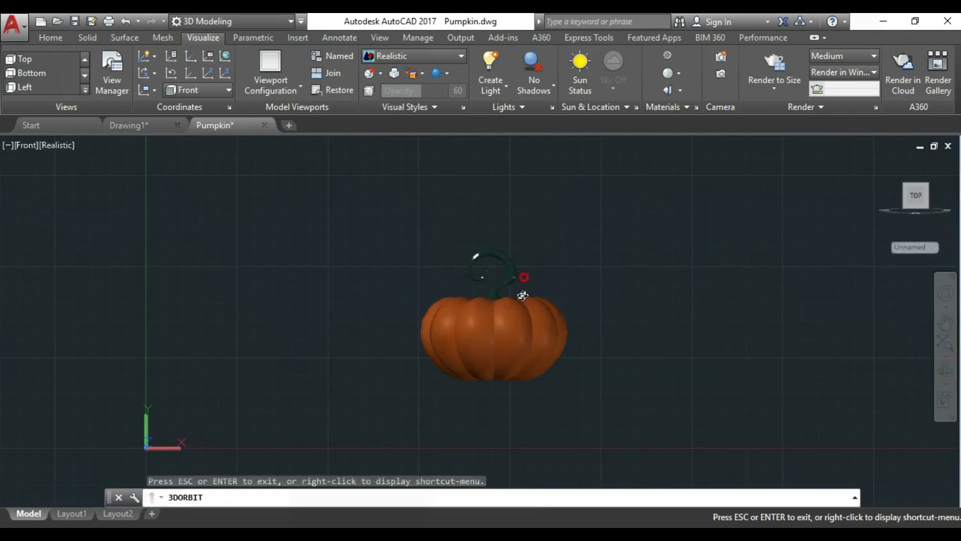
- In Pumpkin.dwg's Front view, copy the whole pumpkin to the clipboard
left_click(30, 144)
left_click(75, 242)
left_click(458, 251)
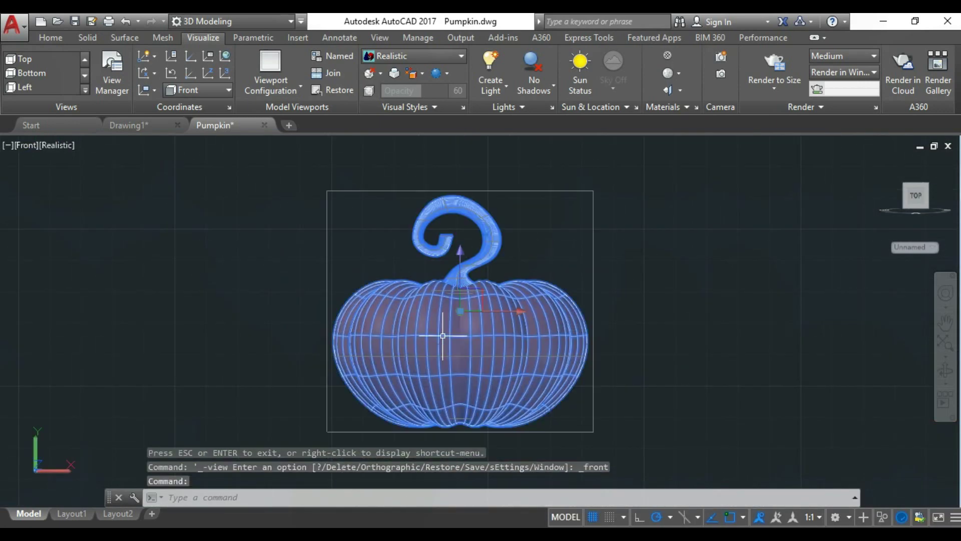
right_click(443, 332)
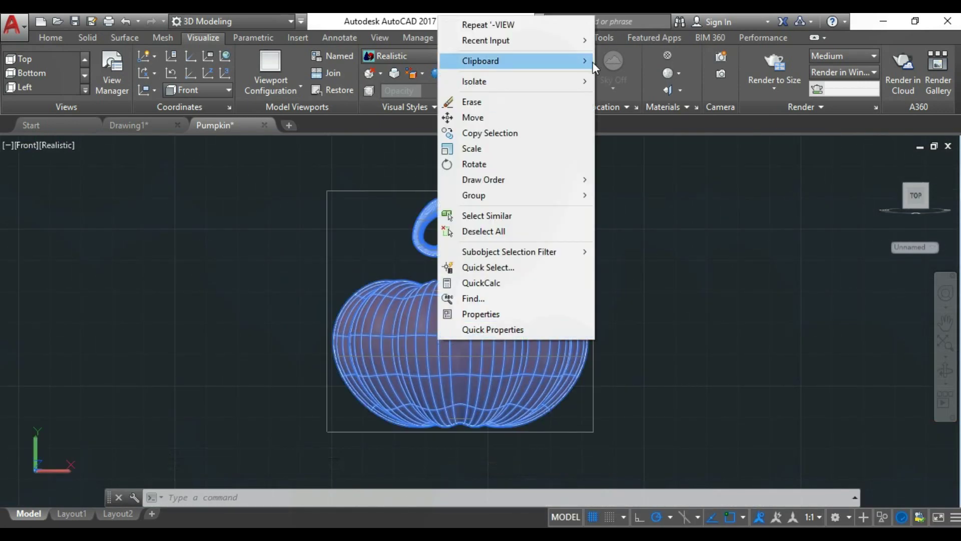
key("Escape")
- Paste the pumpkin beside the stem in Drawing1's Front view
left_click(128, 125)
left_click(40, 144)
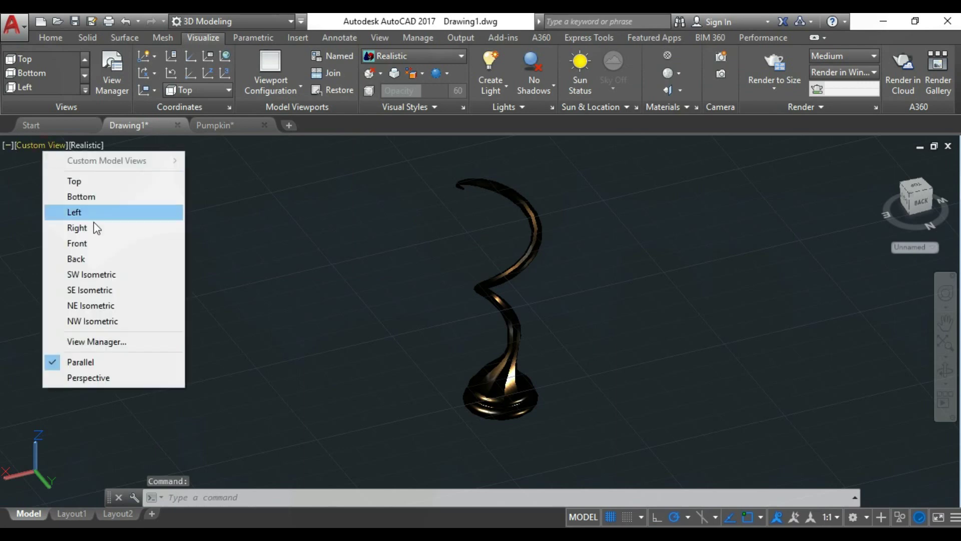
left_click(79, 244)
scroll(345, 313, "down", 2)
left_click(353, 353)
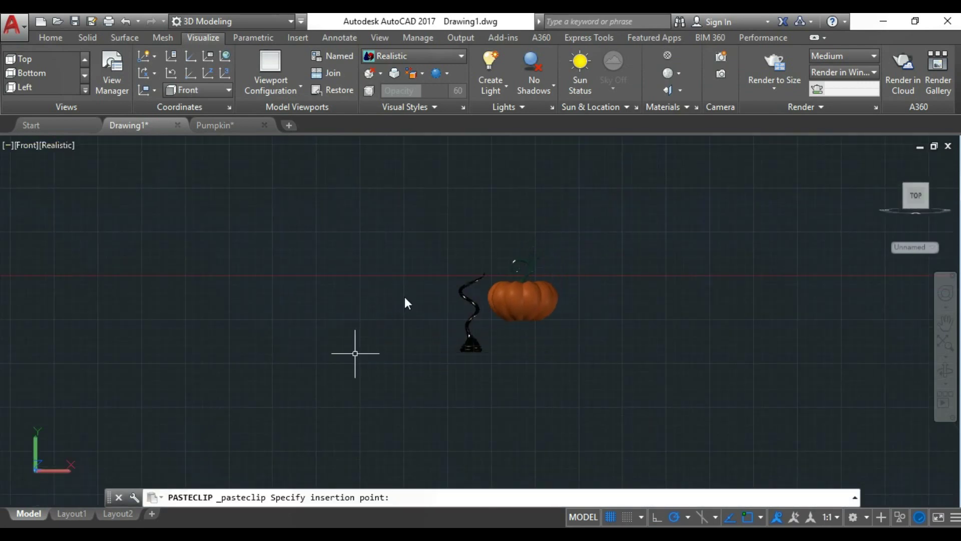
scroll(527, 289, "up", 3)
type("G")
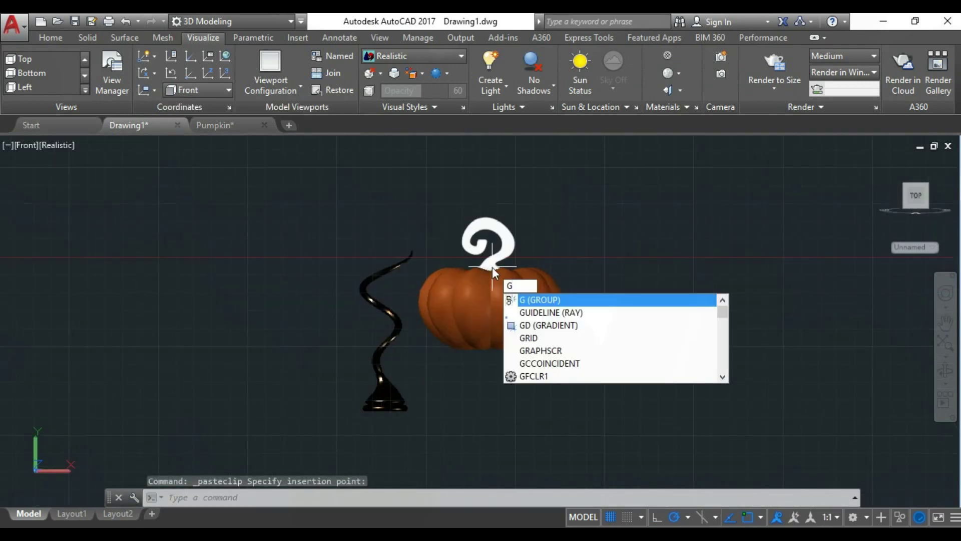
key("Escape")
- Apply the Favorites bulb lamp material to the pumpkin and orbit to check it
left_click(669, 58)
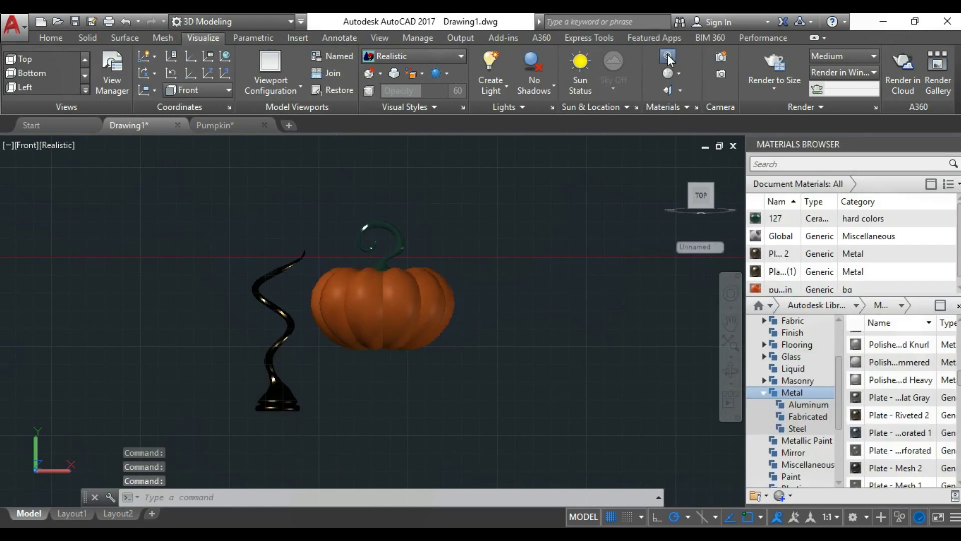
scroll(801, 361, "up", 2)
left_click(792, 332)
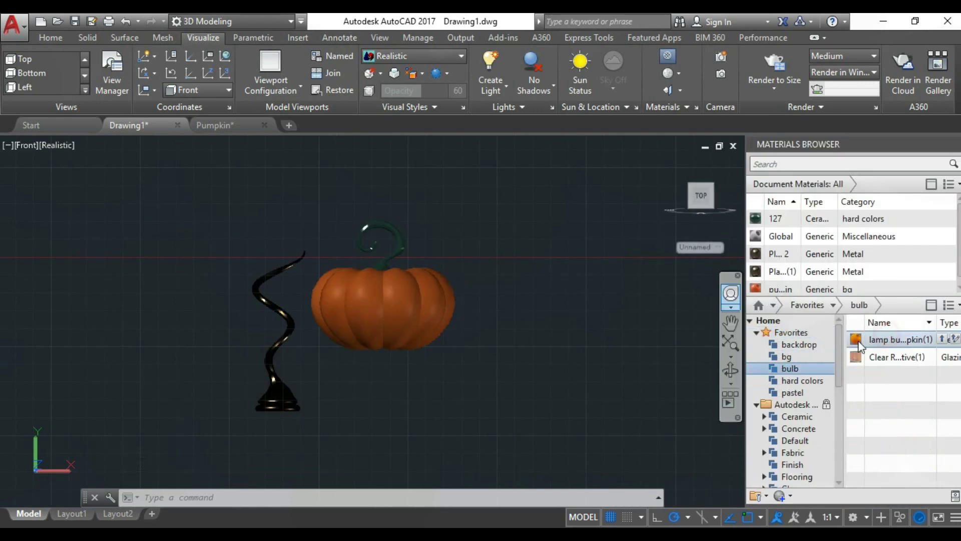
left_click(731, 372)
left_click_drag(446, 217, 478, 239)
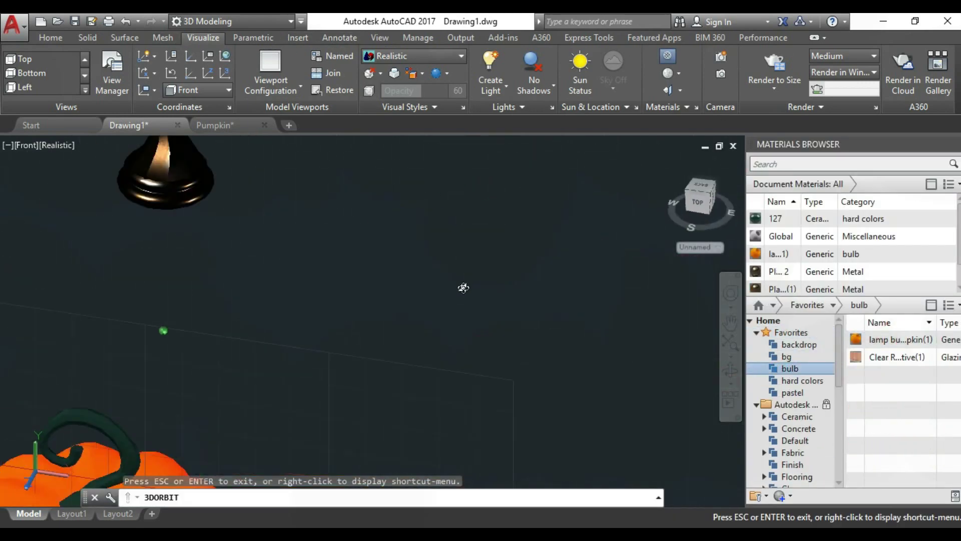
scroll(521, 240, "up", 5)
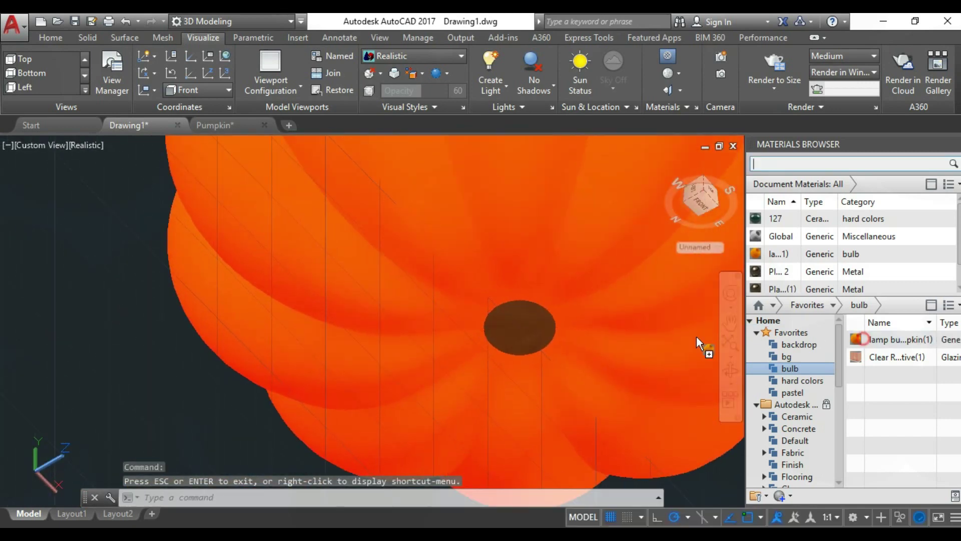
scroll(576, 346, "down", 5)
mouse_move(446, 350)
left_mouse_down()
mouse_move(527, 249)
mouse_move(455, 333)
left_mouse_up()
key("Escape")
- Start grouping the pumpkin's parts with G and a selection window
left_click(505, 331)
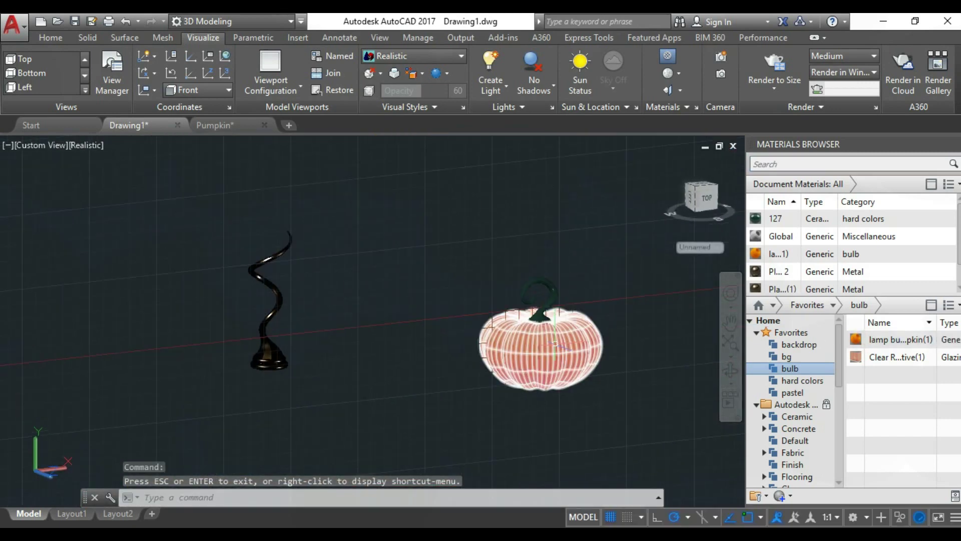
type("G")
key("Return")
left_click(506, 227)
- Group the four pumpkin parts and scale the group down in Front view
left_click(721, 401)
key("Return")
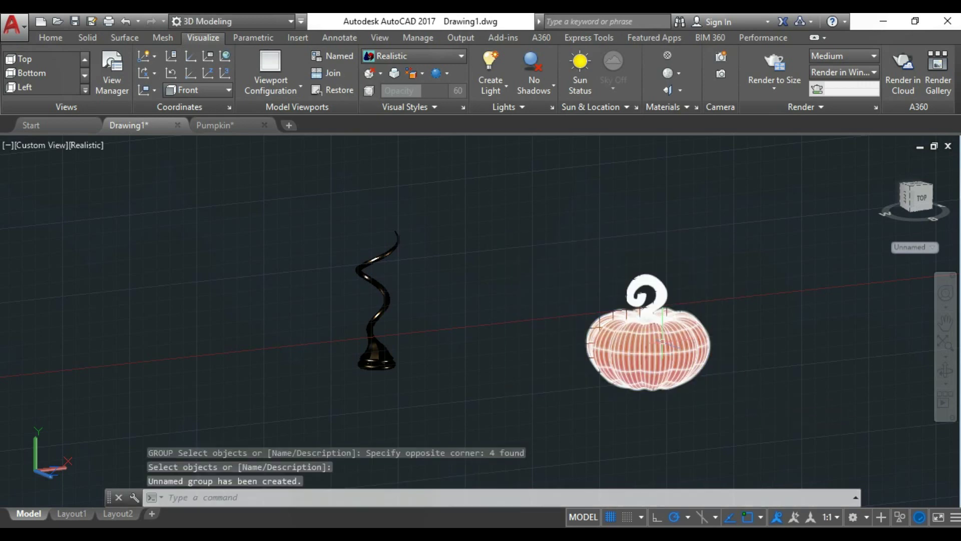
left_click(25, 150)
left_click(40, 218)
type("sc")
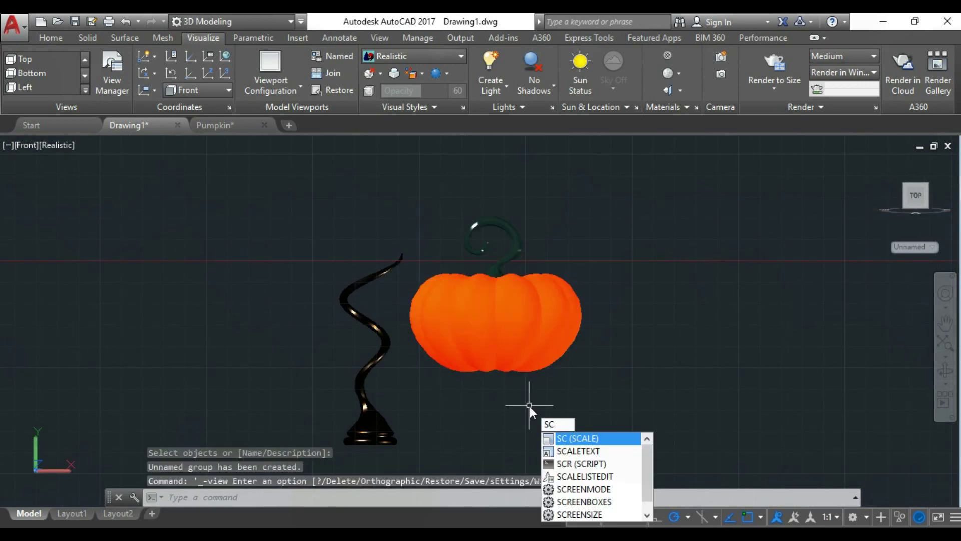
key("Return")
left_click(550, 350)
key("Return")
left_click(637, 392)
left_click(625, 381)
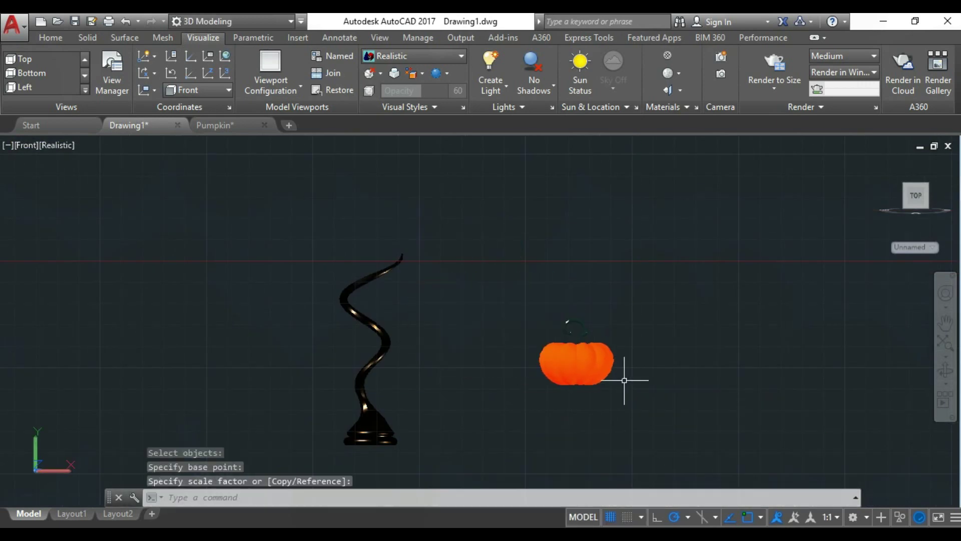
- Move the pumpkin group onto the top of the stem
type("m")
key("Return")
left_click(646, 381)
left_click(633, 262)
key("Return")
left_click(591, 301)
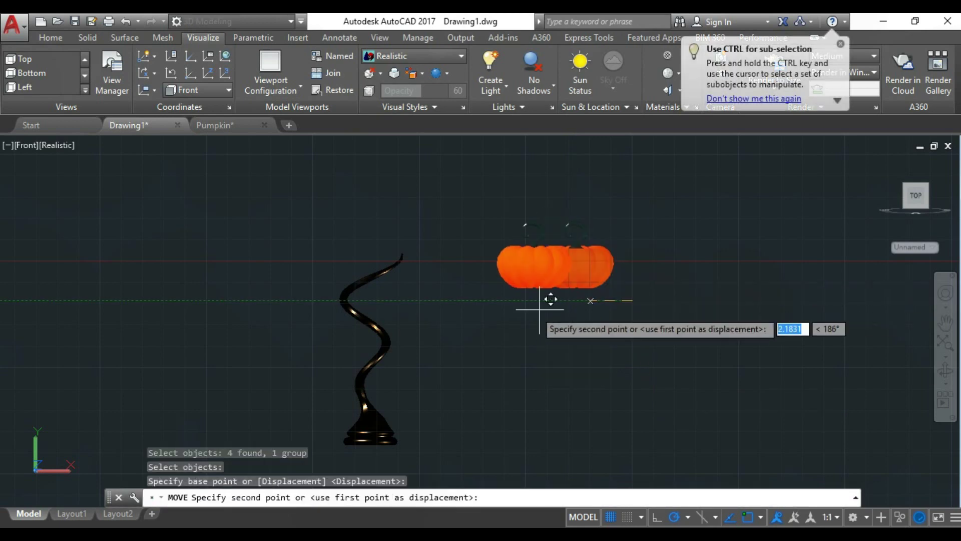
left_click(472, 308)
- Begin another pumpkin move, orbit around the lamp, and switch to Top view
type("m")
key("Return")
scroll(566, 320, "up", 3)
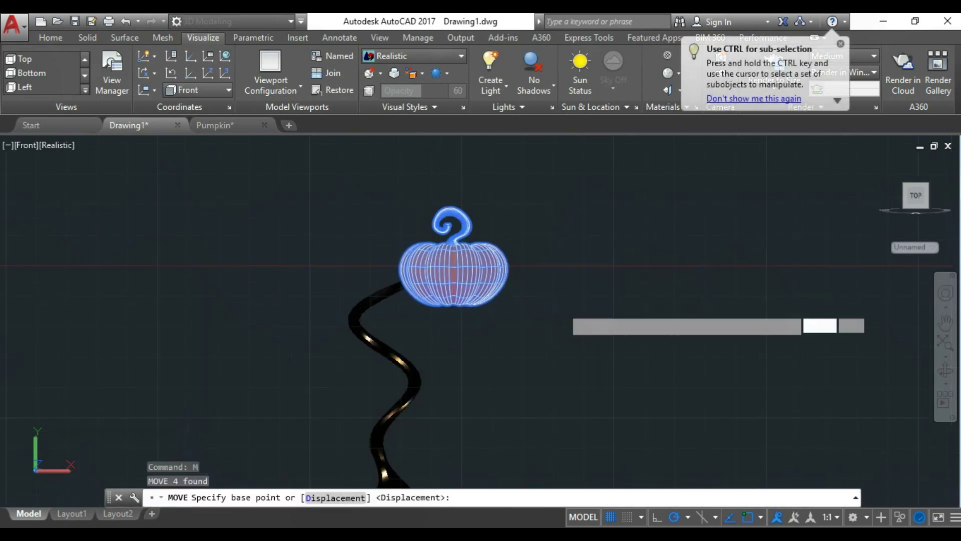
left_click(561, 325)
left_click(567, 343)
middle_click_drag(567, 344, 602, 315, "shift")
left_click(30, 145)
left_click(30, 162)
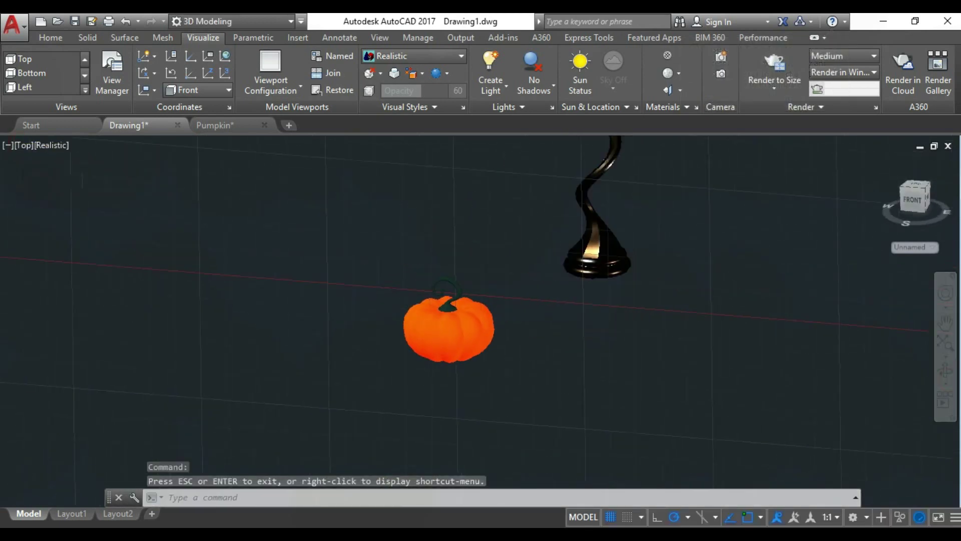
- Cancel a further move and orbit to confirm the pumpkin hangs atop the curled stem
type("m")
key("Return")
left_click(324, 356)
scroll(394, 323, "up", 5)
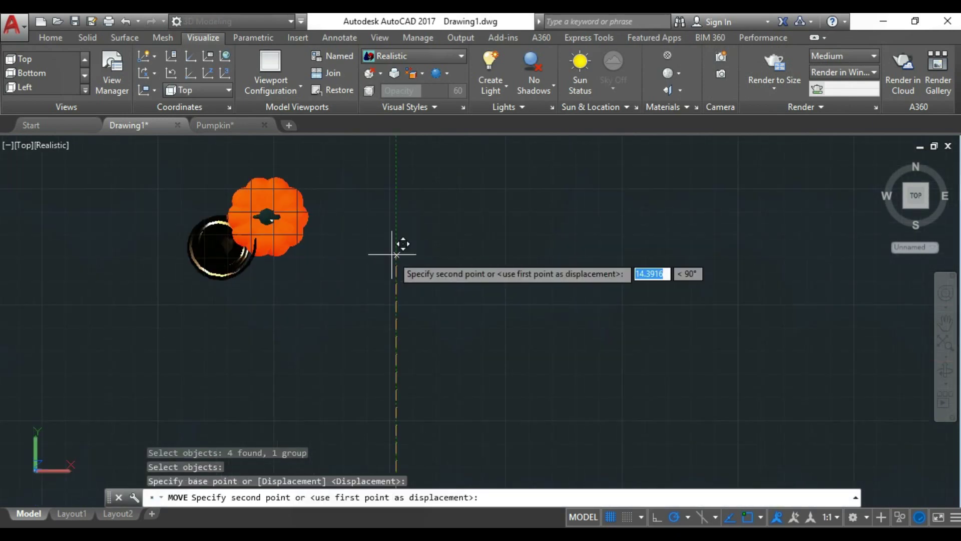
key("Escape")
mouse_move(396, 279)
middle_mouse_down("shift")
mouse_move(407, 197)
mouse_move(429, 317)
mouse_move(722, 321)
mouse_move(350, 281)
mouse_move(83, 152)
middle_mouse_up("shift")
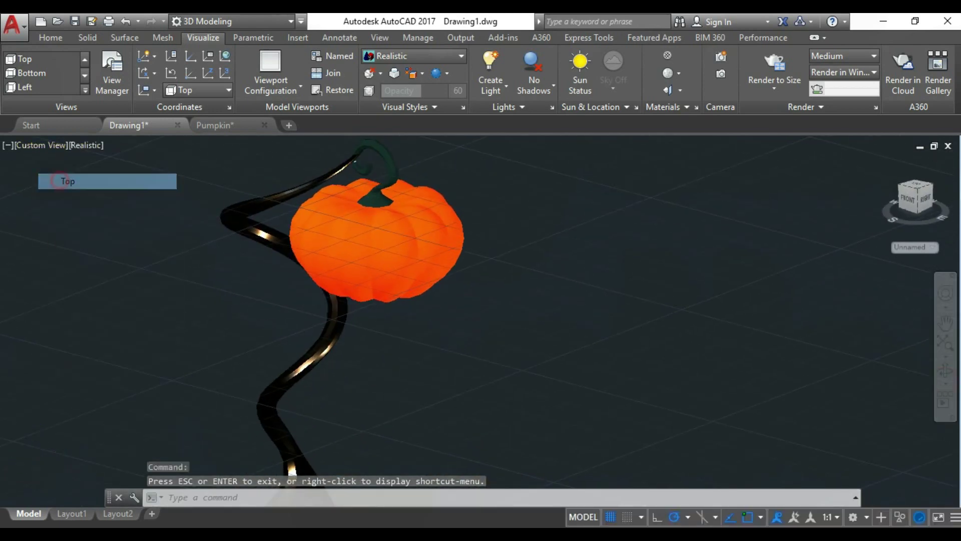
- Set the viewport to the Top plan view after a brief orbit
left_click(60, 181)
left_click(945, 370)
mouse_move(576, 250)
left_mouse_down()
mouse_move(478, 232)
mouse_move(689, 266)
left_mouse_up()
key("Escape")
left_click(22, 145)
left_click(60, 181)
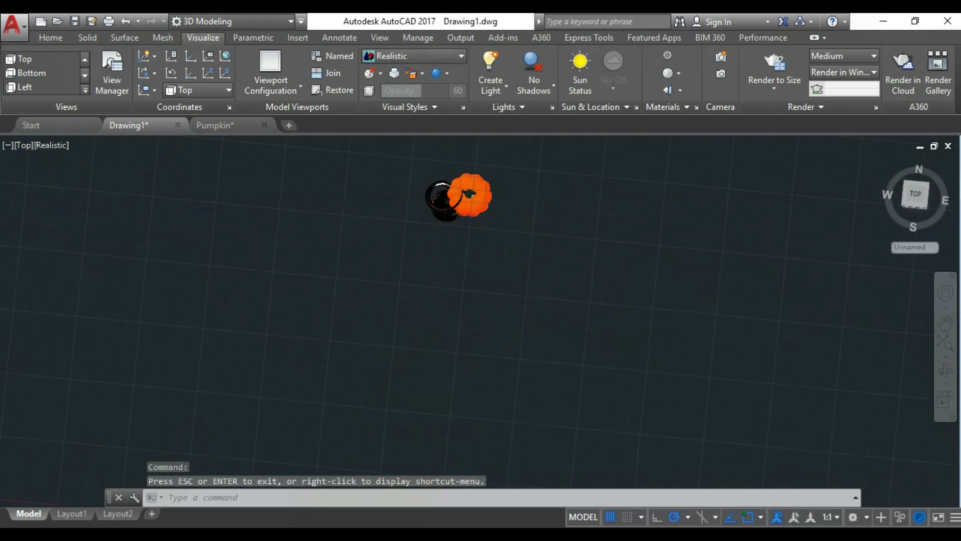
- Select the pumpkin shade for rotation, undoing an accidental change
key("Return")
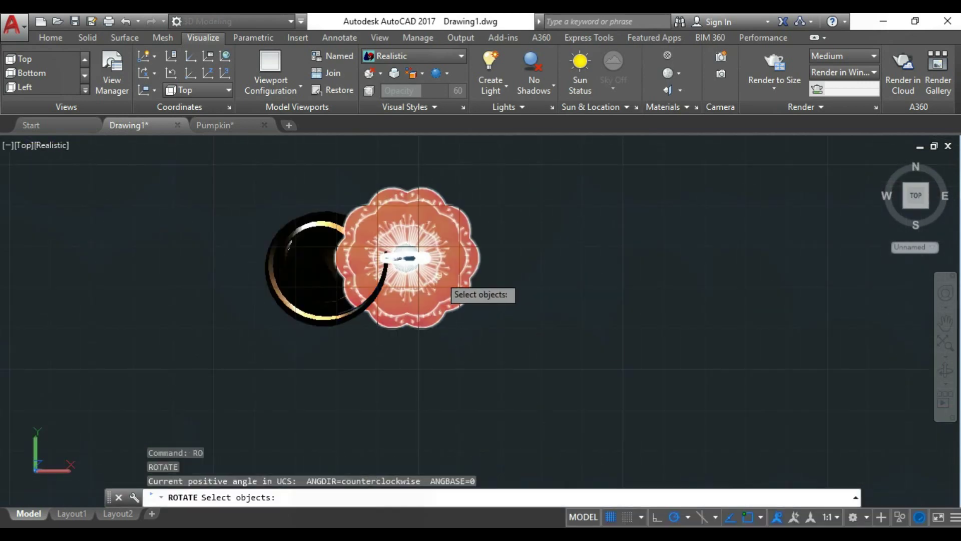
left_click(400, 258)
key("Return")
middle_click_drag(791, 366, 599, 260, "shift")
left_click(126, 21)
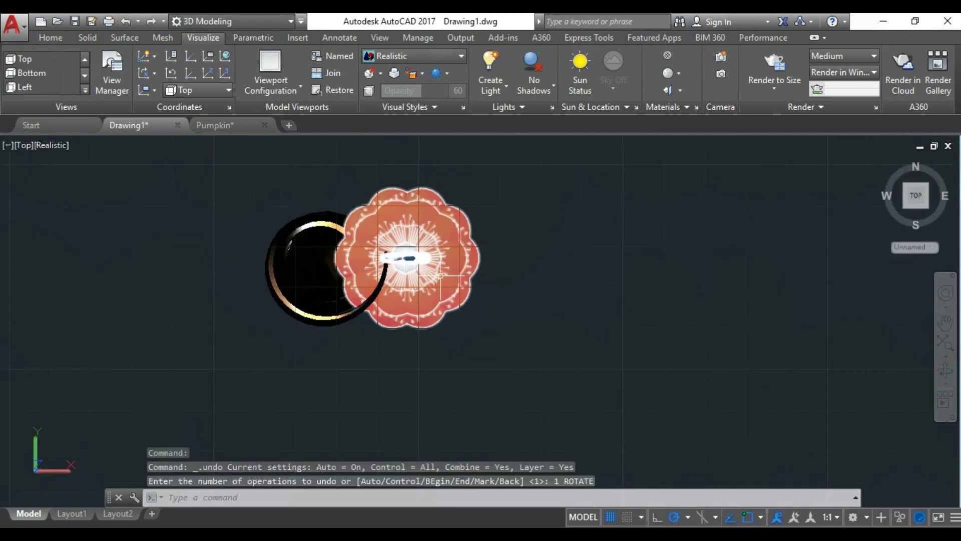
type("RO")
key("Return")
- Rotate the pumpkin shade about a base point, check it in 3D, then return to Top view
left_click(439, 290)
key("Return")
left_click(483, 333)
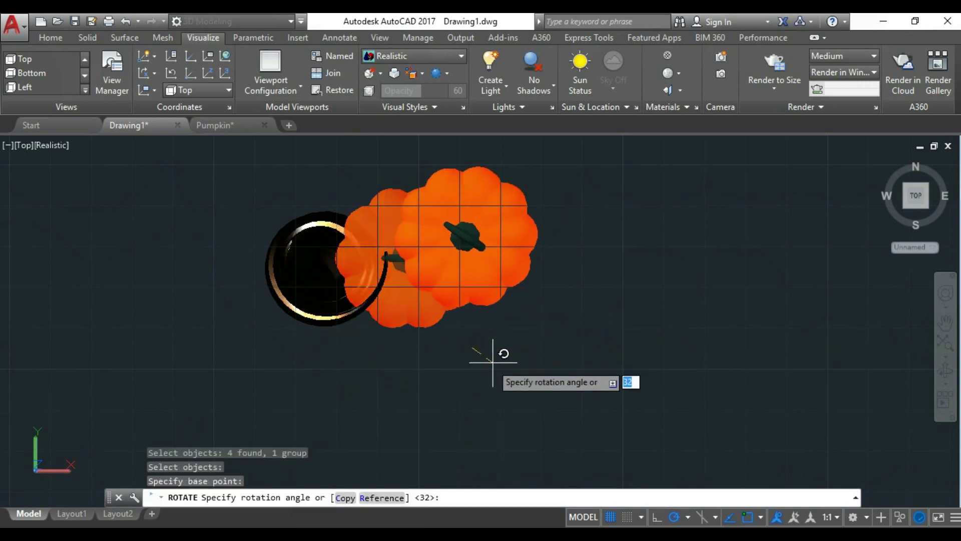
left_click(463, 354)
middle_click_drag(591, 387, 597, 311, "shift")
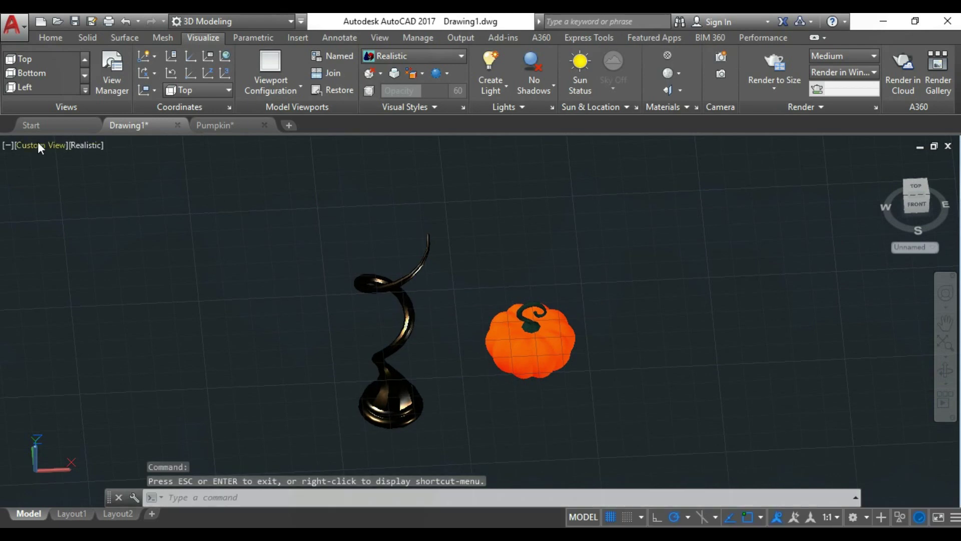
left_click(43, 145)
left_click(70, 181)
- Try another pumpkin rotation, inspect it in 3D, and undo it
type("ro")
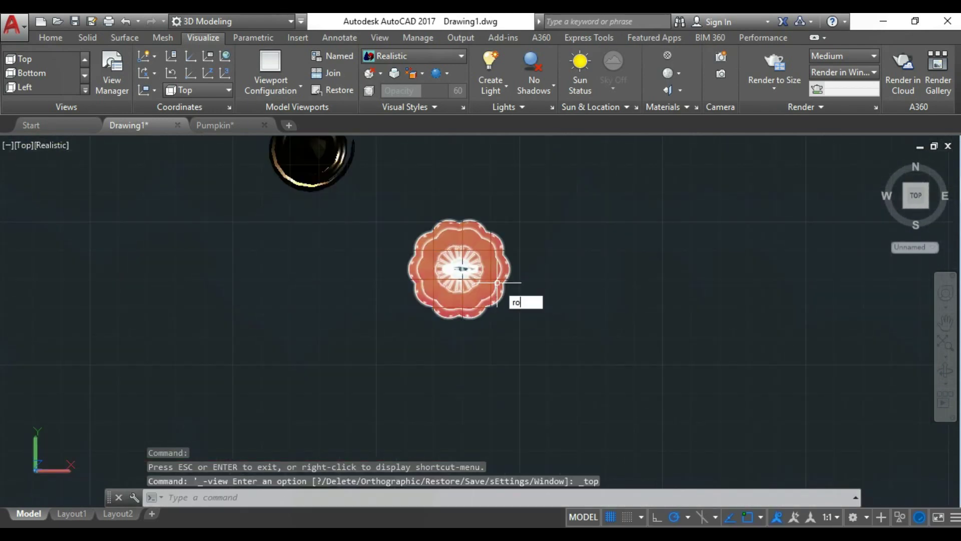
key("Return")
left_click(505, 296)
key("Return")
left_click(593, 307)
scroll(626, 280, "down", 1)
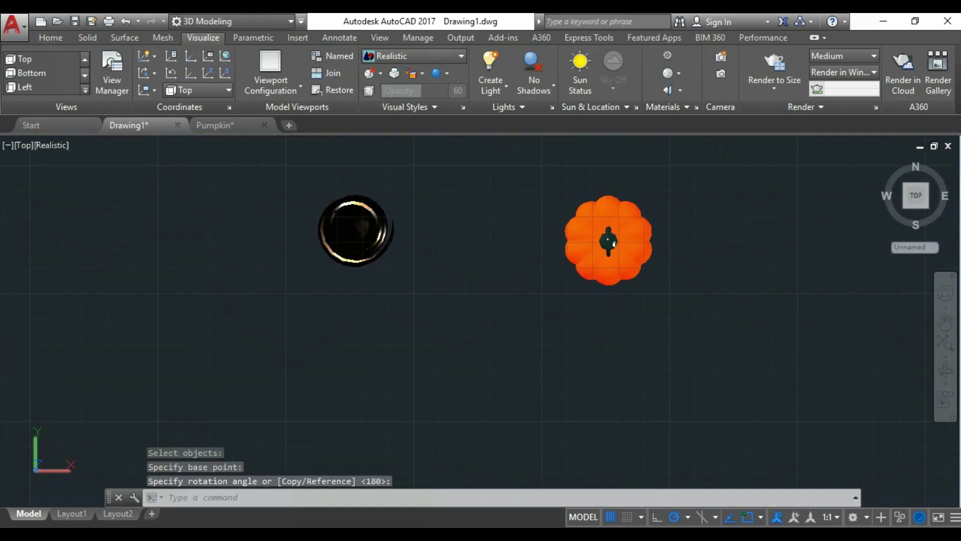
scroll(646, 216, "up", 3)
middle_click_drag(646, 225, 686, 275, "shift")
key("Escape")
key("ctrl+z")
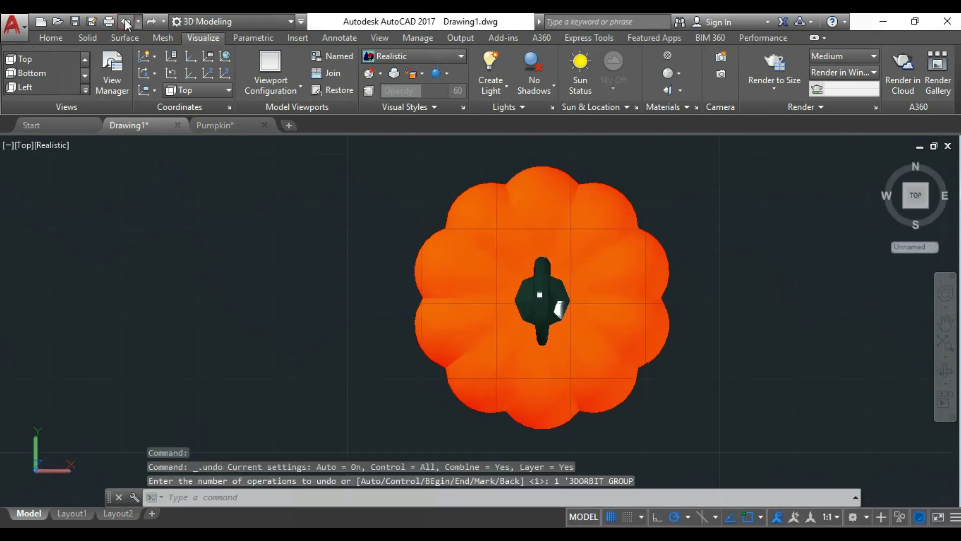
key("ctrl+z")
- Rotate the pumpkin shade 90° in plan and inspect it in 3D
scroll(458, 273, "up", 2)
type("ro")
key("Return")
left_click(493, 308)
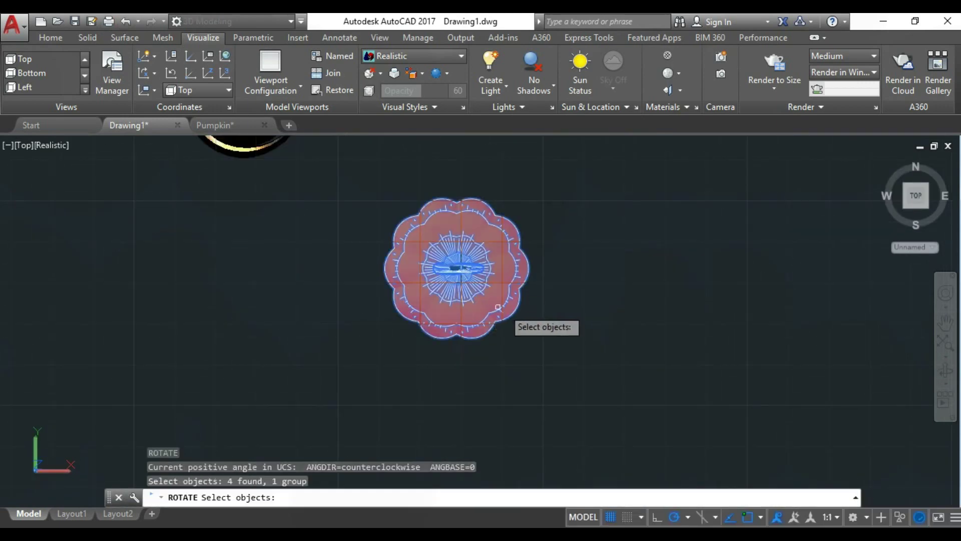
key("Return")
left_click(593, 331)
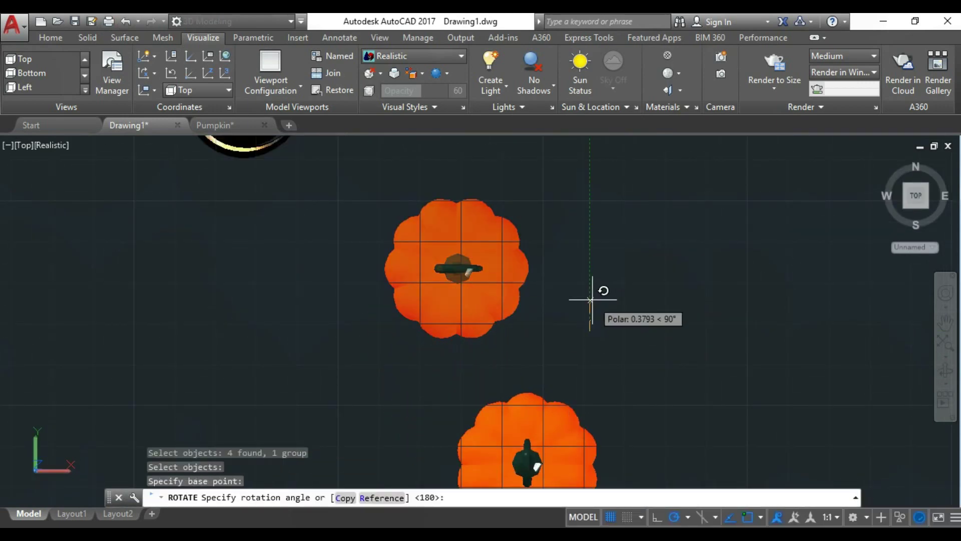
left_click(594, 295)
scroll(551, 275, "down", 2)
middle_click_drag(601, 376, 537, 311, "shift")
key("ctrl+z")
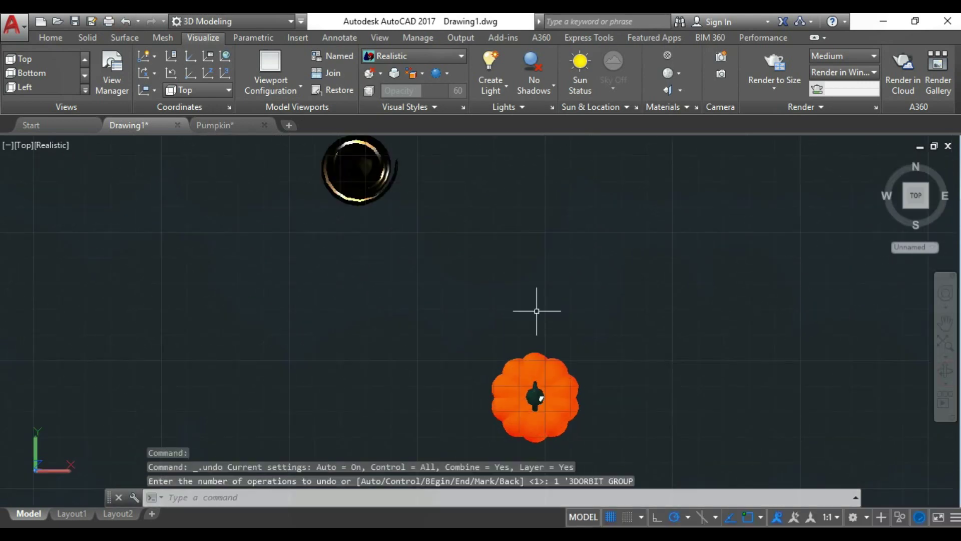
- Rotate the pumpkin shade again about a new base point
type("ro")
key("Return")
left_click(550, 401)
key("Return")
left_click(611, 401)
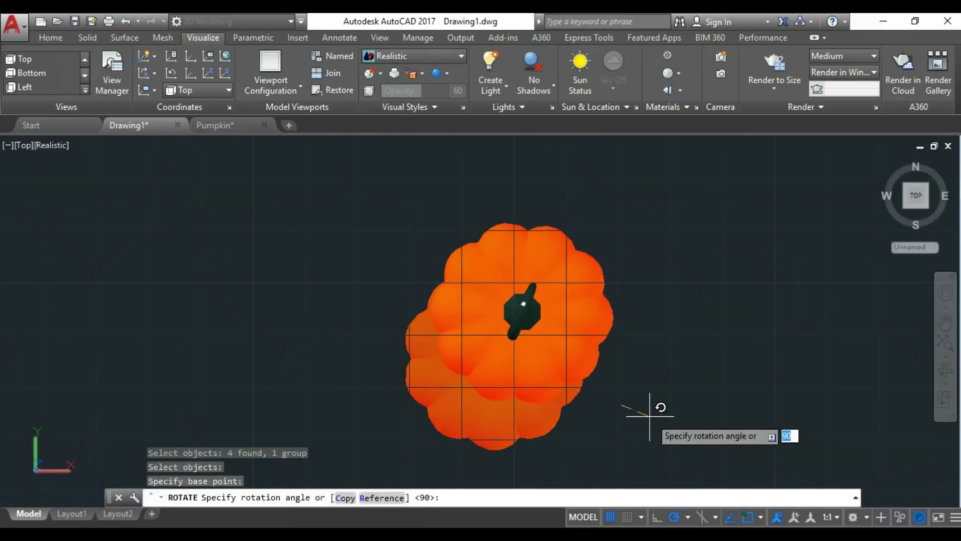
scroll(644, 407, "down", 3)
type("m")
key("Return")
left_click(708, 390)
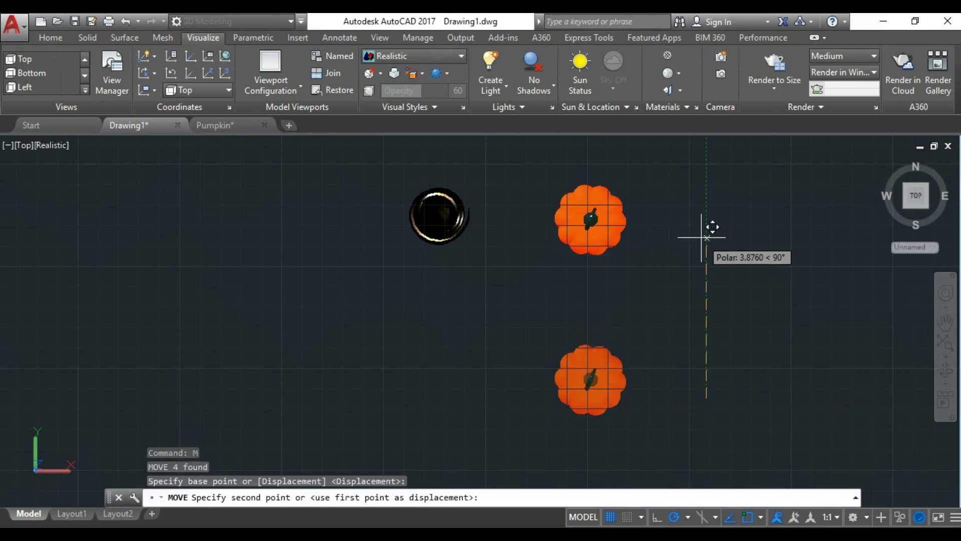
- Move the pumpkin shade across to sit beside the lamp stem
left_click(708, 229)
key("Return")
left_click(600, 233)
key("Return")
scroll(601, 216, "up", 4)
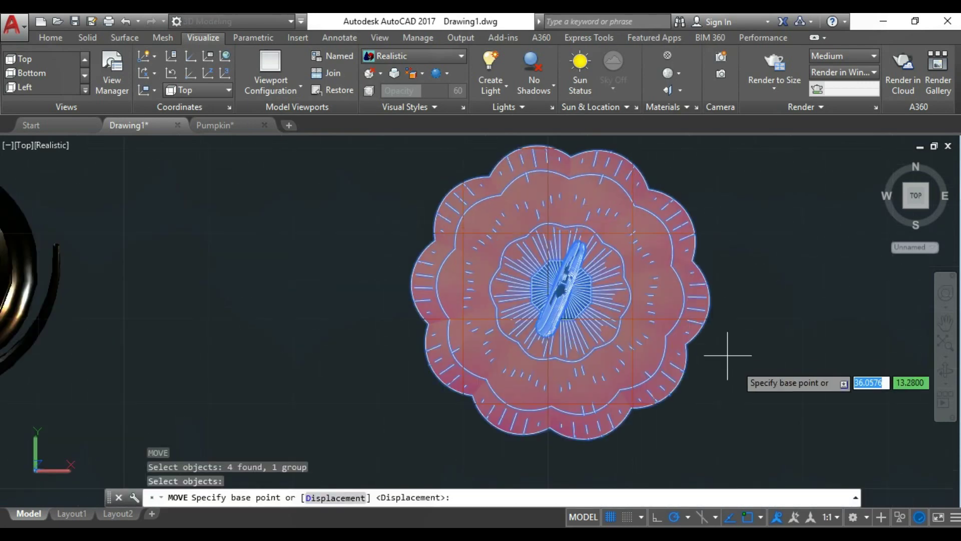
scroll(759, 378, "down", 2)
left_click(755, 372)
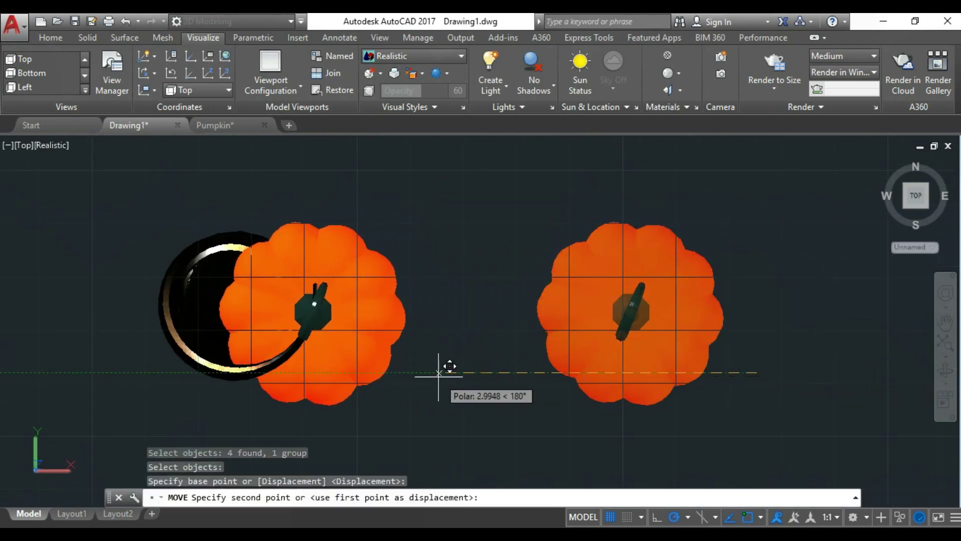
left_click(438, 372)
- Orbit to check the pumpkin against the stem, then return to Top view
middle_click_drag(457, 298, 511, 288, "shift")
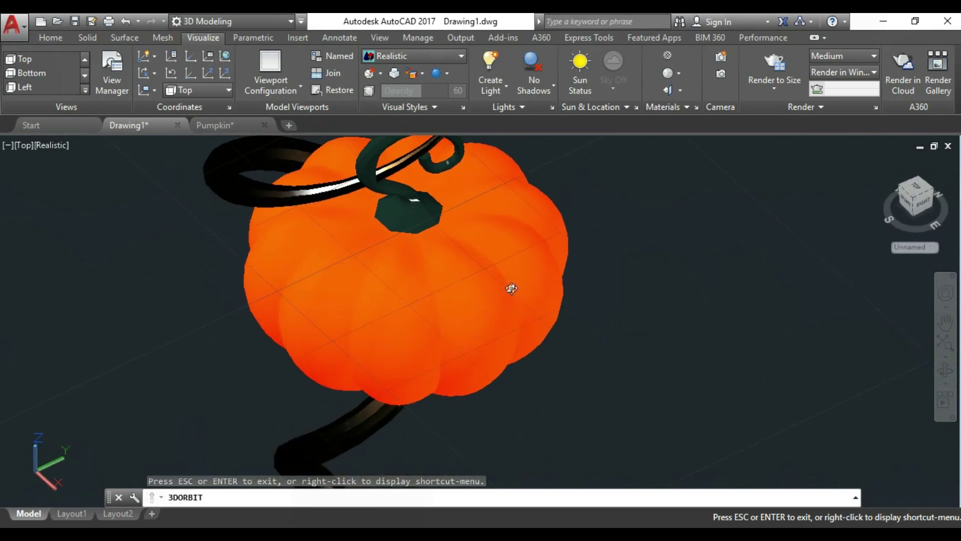
middle_click_drag(511, 289, 429, 387, "shift")
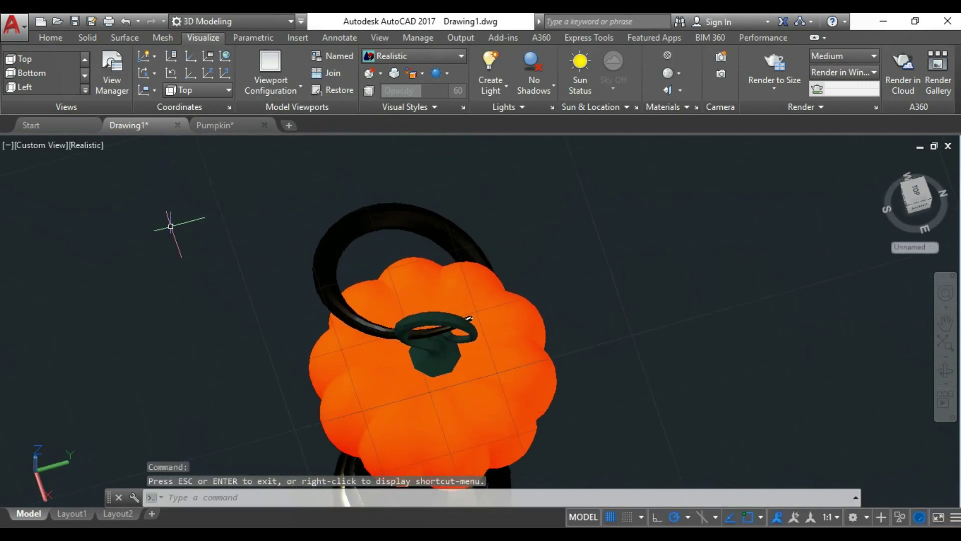
left_click(40, 145)
left_click(55, 182)
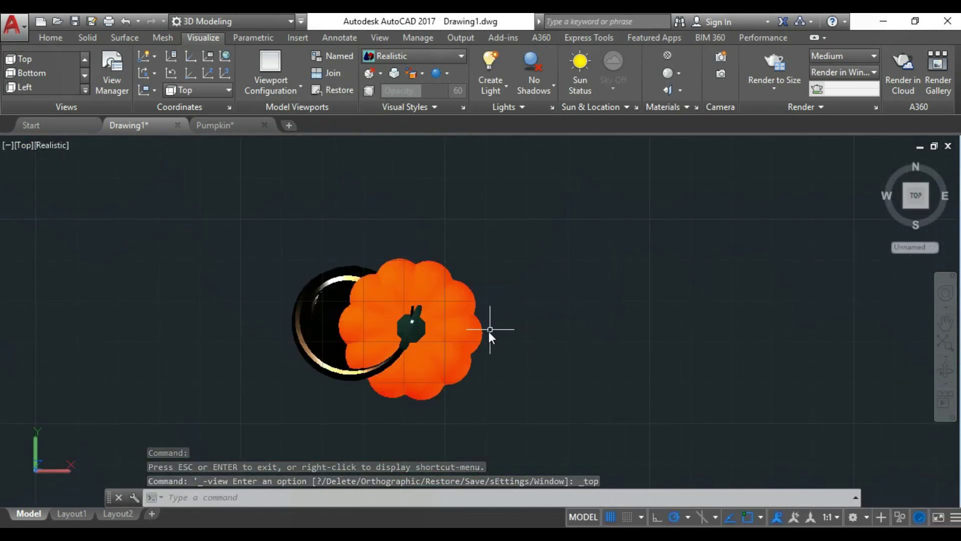
- Give the pumpkin group a final rotation in plan about a base point
type("ro")
key("Return")
left_click(478, 331)
key("Return")
left_click(587, 343)
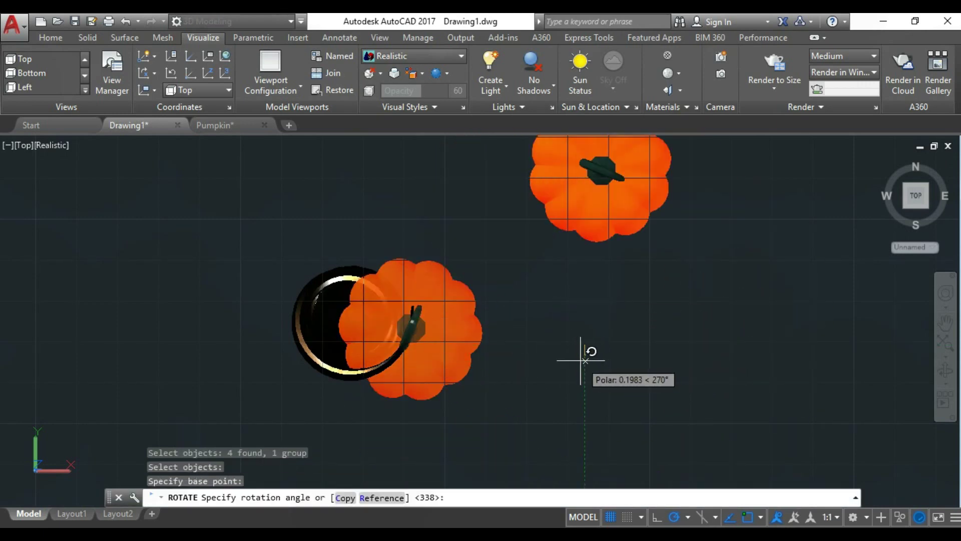
scroll(586, 360, "down", 2)
left_click(607, 262)
type("m")
key("Return")
left_click(688, 254)
- Lower the whole pumpkin group onto the curled hook atop the stem
left_click(688, 349)
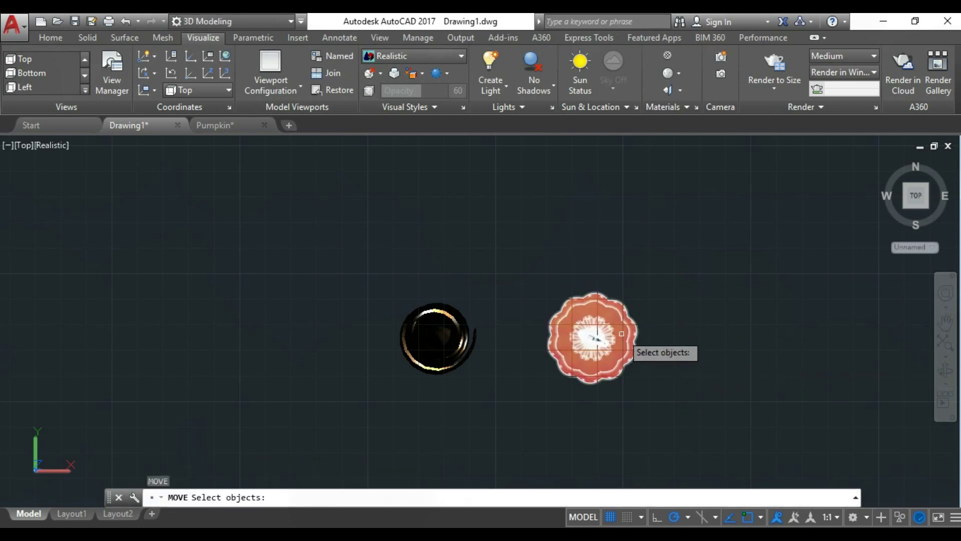
left_click(621, 333)
key("Return")
left_click(663, 401)
middle_click_drag(549, 408, 589, 329, "shift")
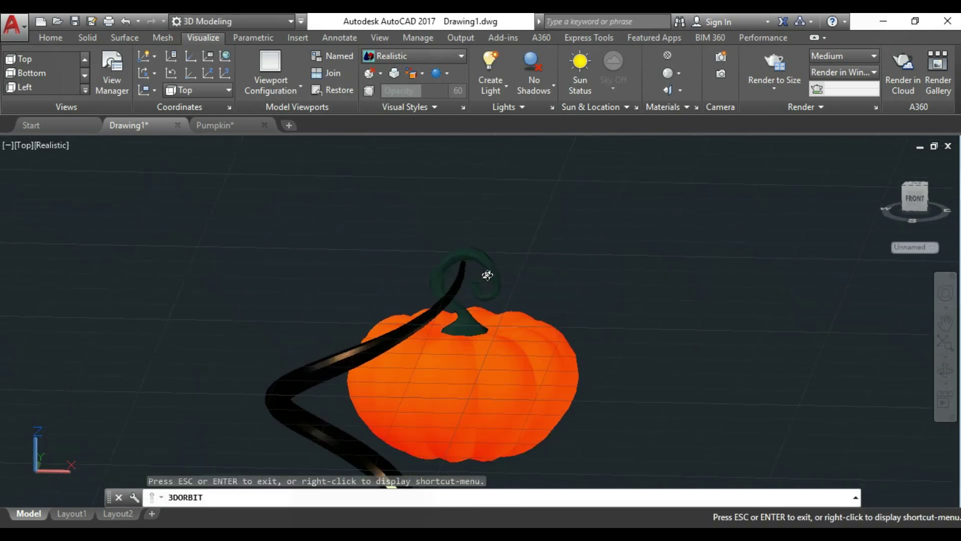
key("Return")
left_click(652, 284)
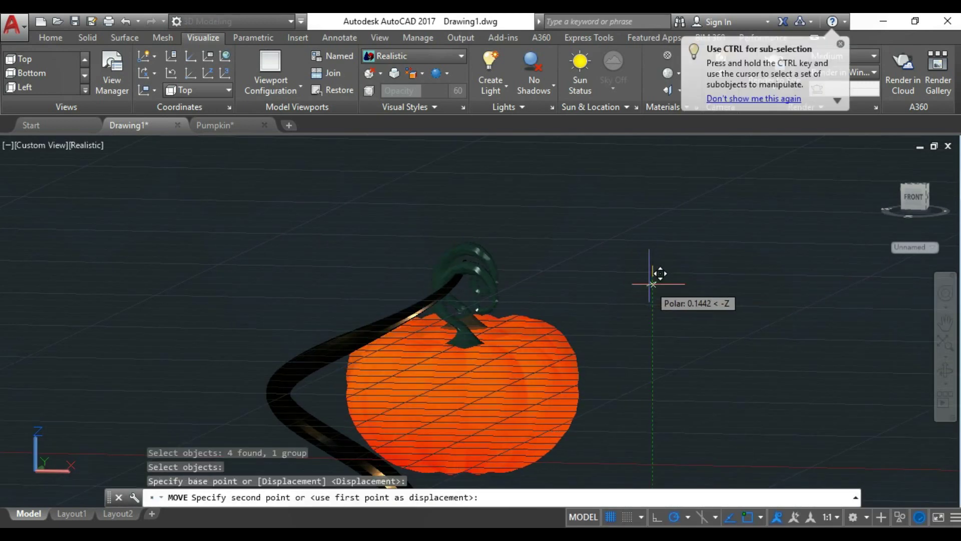
left_click(656, 274)
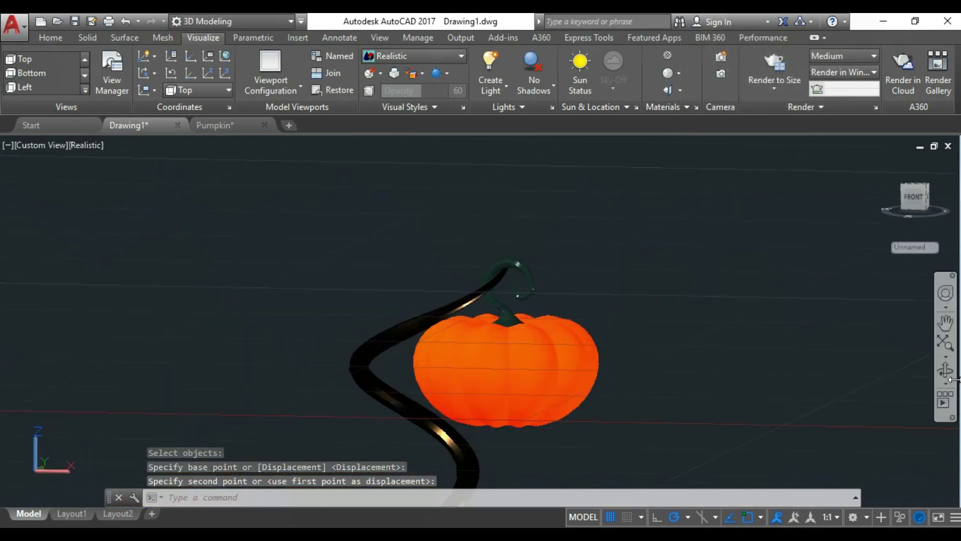
- Orbit and zoom around the assembled lamp to inspect the pumpkin on the stem
mouse_move(555, 361)
middle_mouse_down("shift")
mouse_move(686, 365)
mouse_move(589, 292)
mouse_move(593, 440)
mouse_move(598, 337)
mouse_move(737, 375)
mouse_move(923, 382)
mouse_move(622, 322)
mouse_move(444, 360)
mouse_move(422, 252)
mouse_move(644, 366)
middle_mouse_up("shift")
scroll(422, 253, "down", 3)
mouse_move(300, 168)
middle_mouse_down("shift")
mouse_move(414, 269)
mouse_move(392, 399)
mouse_move(300, 339)
mouse_move(420, 324)
middle_mouse_up("shift")
scroll(450, 275, "up", 2)
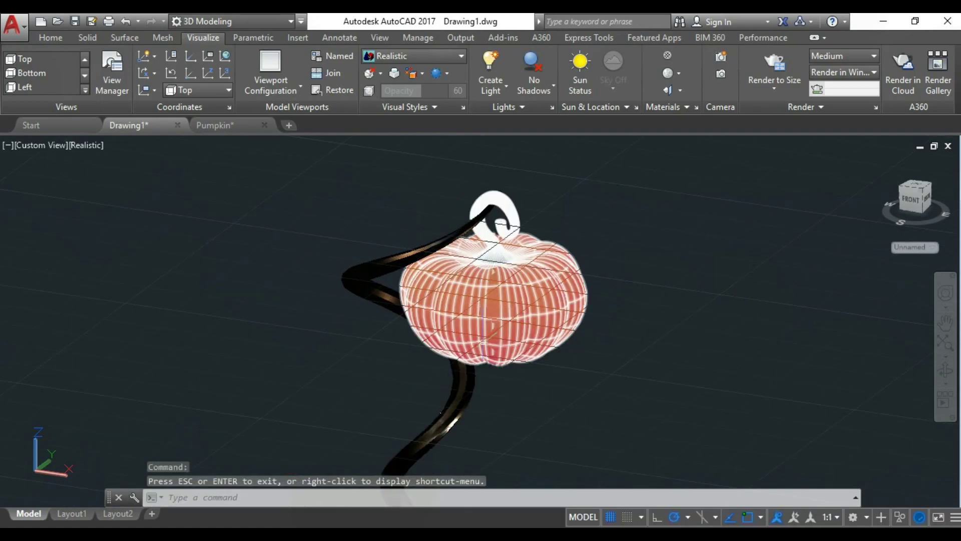
scroll(521, 451, "down", 3)
scroll(524, 398, "up", 3)
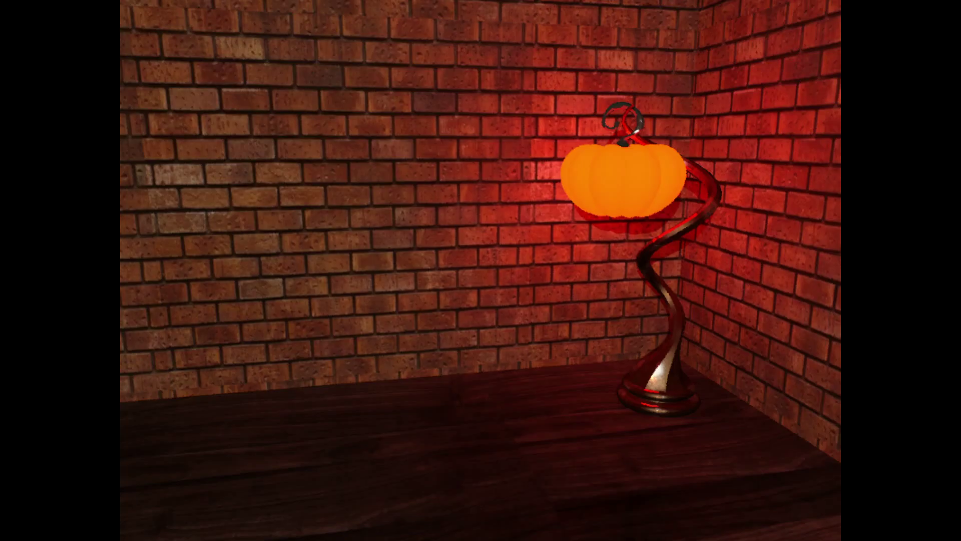